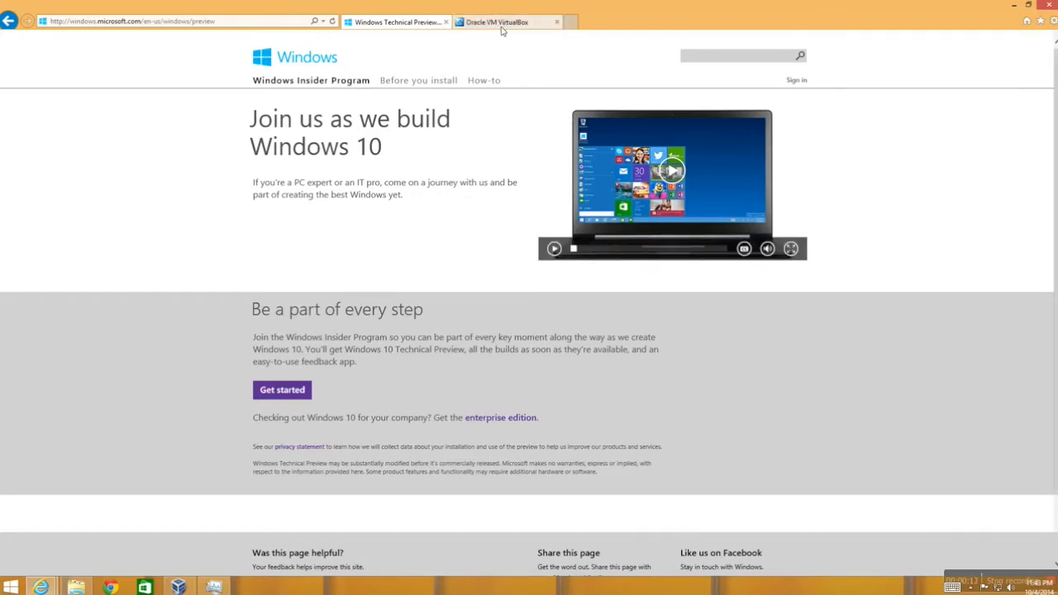
# Go to preview.windows.com and look through the Before you install page for Windows Technical Preview
pyautogui.click(190, 21)
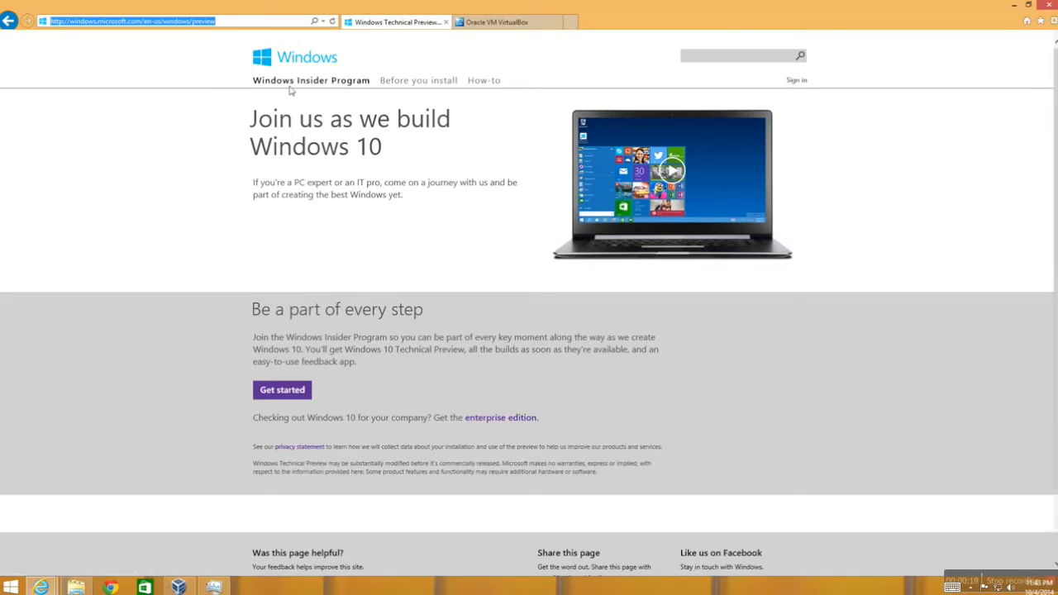
pyautogui.write('preview.windows.com/')
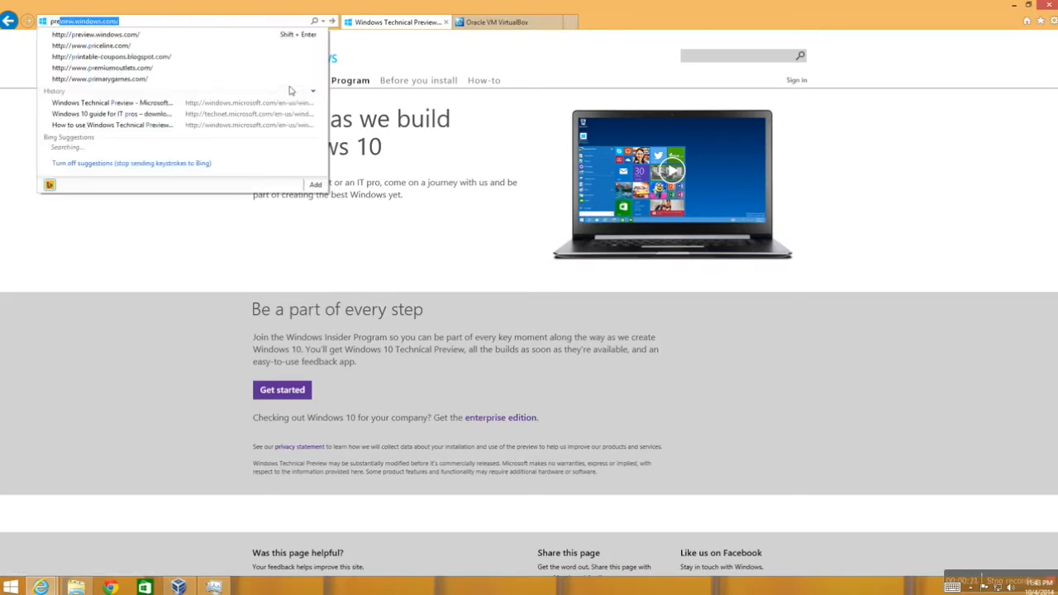
pyautogui.press('Return')
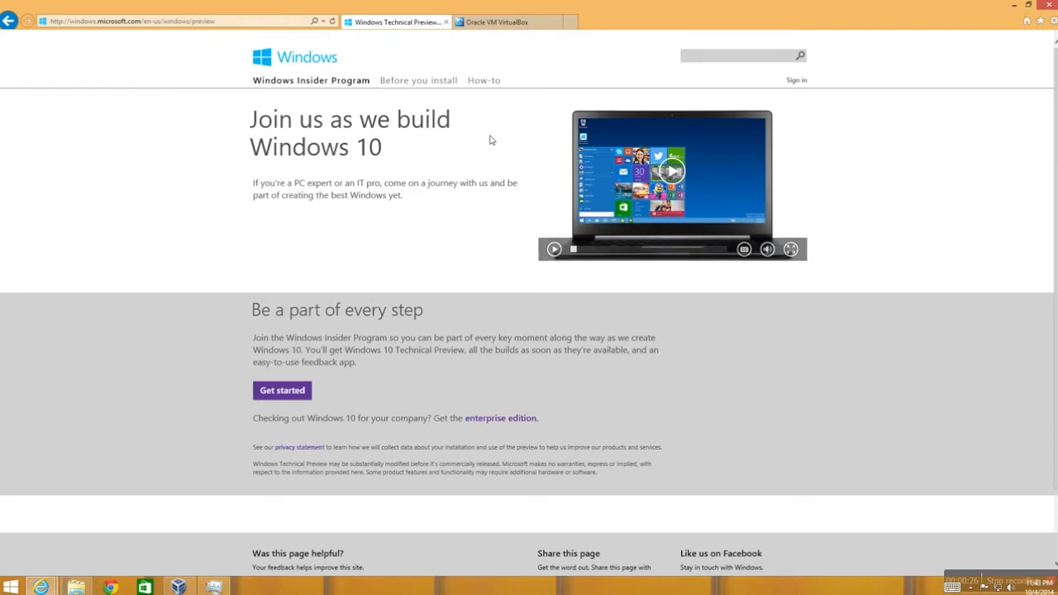
pyautogui.click(426, 83)
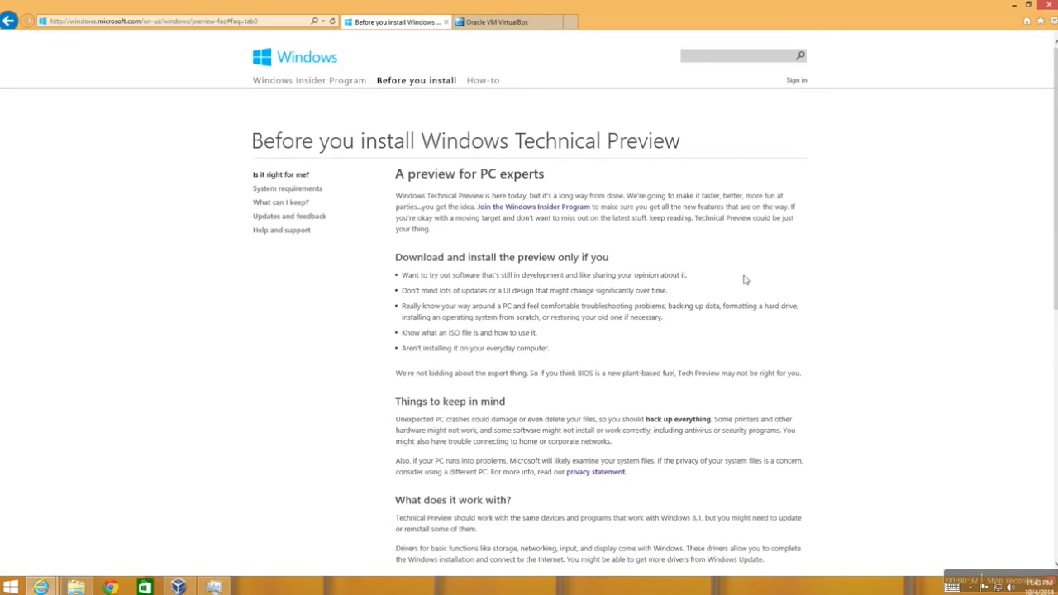
pyautogui.scroll(-2, 744, 280)
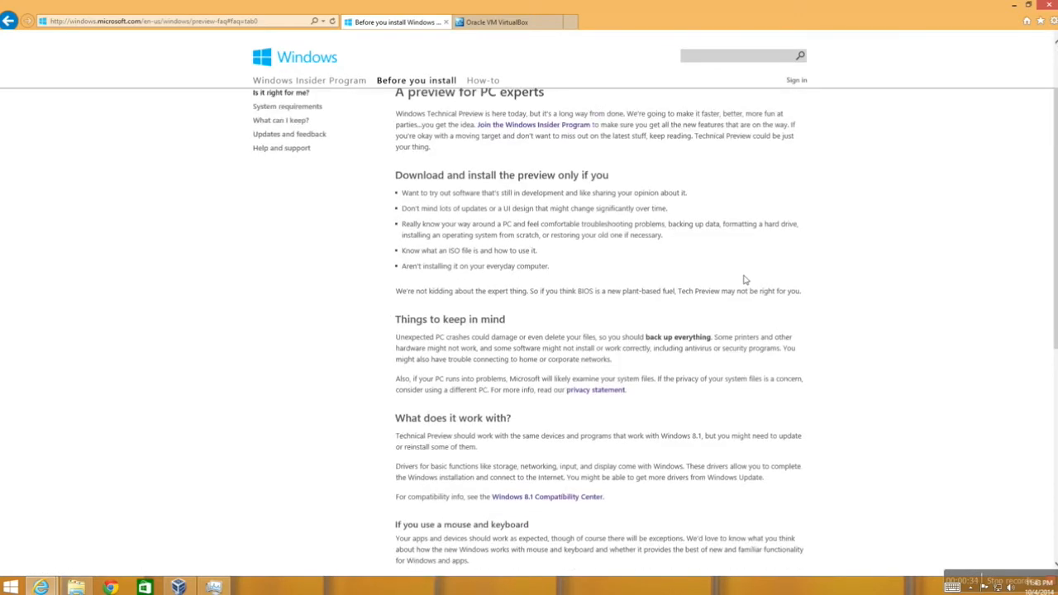
pyautogui.scroll(2, 744, 280)
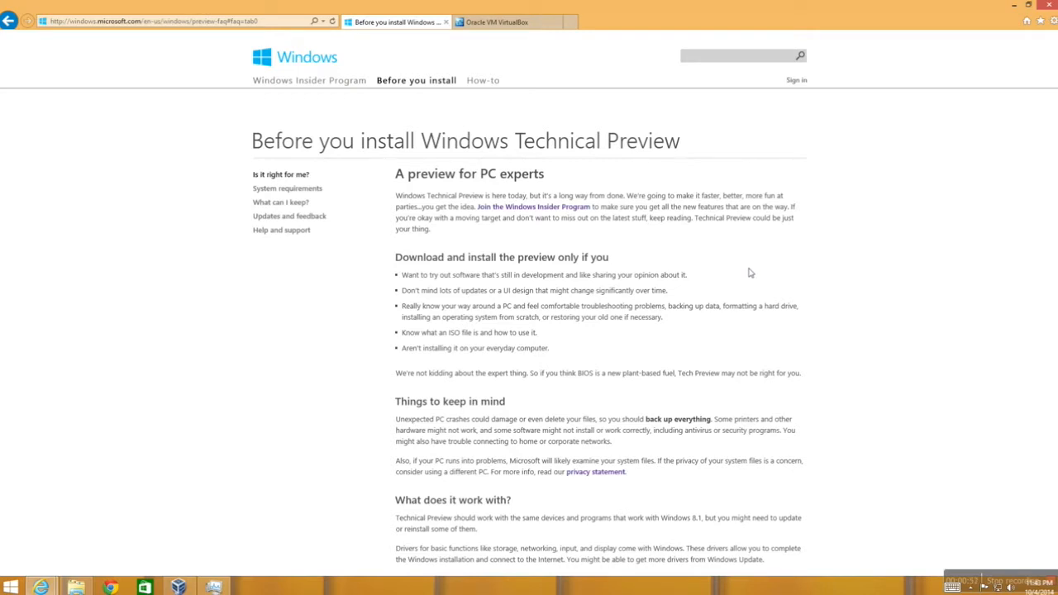
# Show the VirtualBox website, and examine the host PC's CPU and memory performance in Task Manager
pyautogui.click(506, 25)
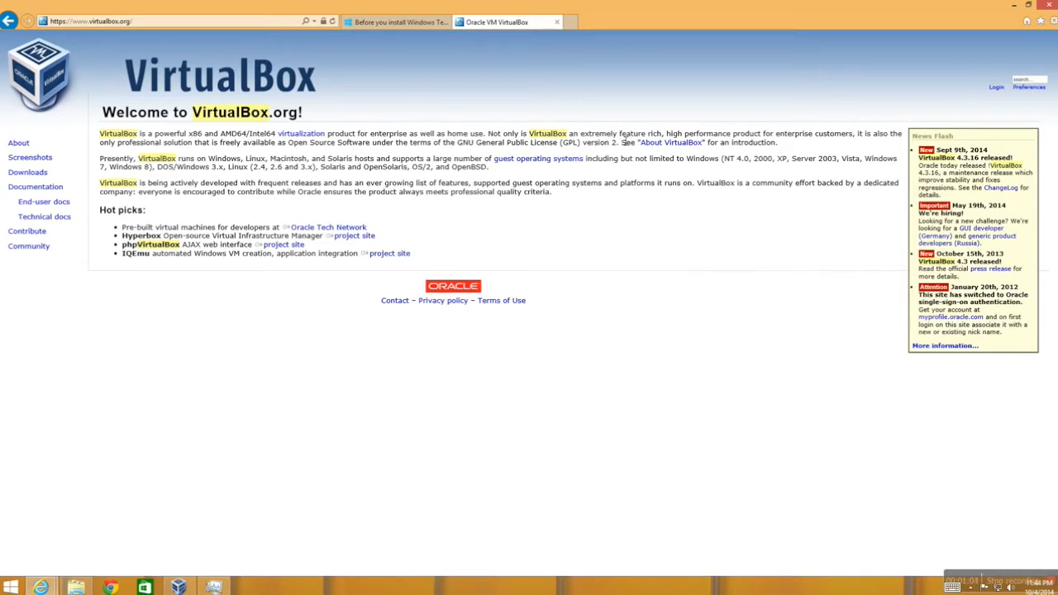
pyautogui.click(214, 587)
pyautogui.moveTo(770, 188); pyautogui.dragTo(695, 85)
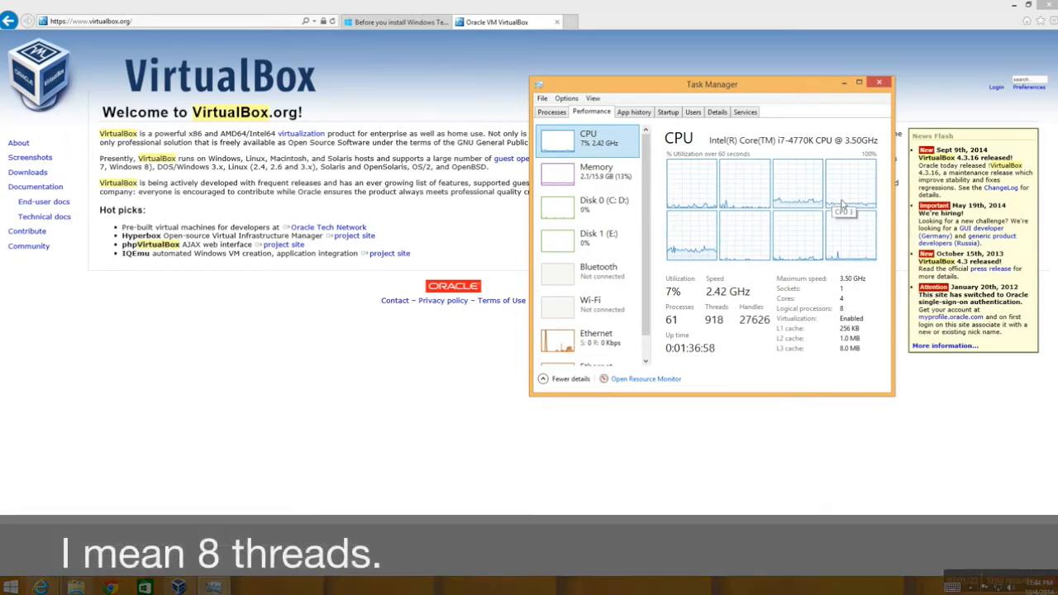
pyautogui.click(601, 187)
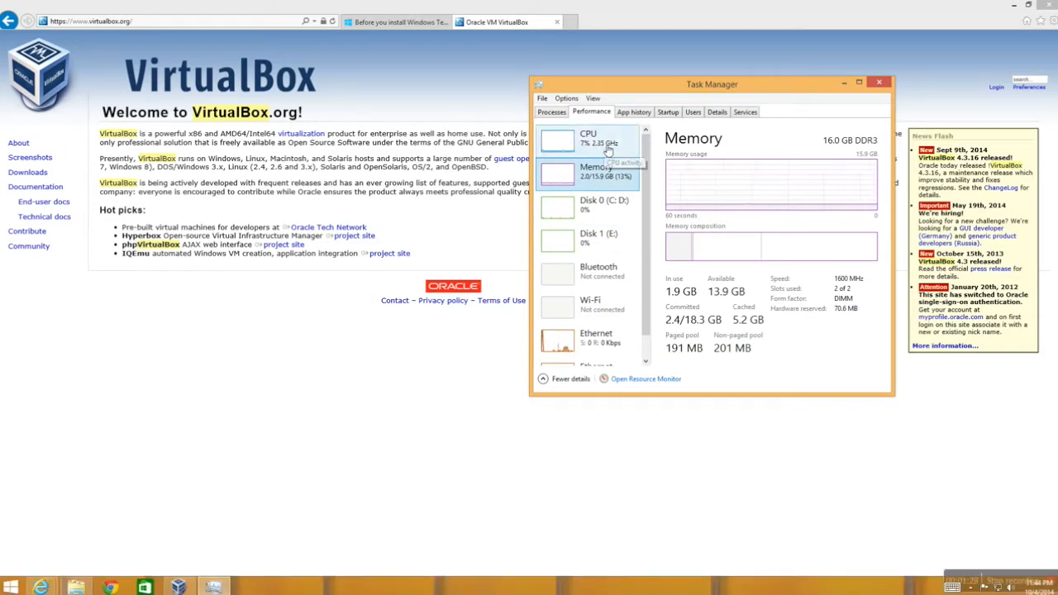
pyautogui.click(608, 149)
pyautogui.moveTo(796, 91); pyautogui.dragTo(882, 112)
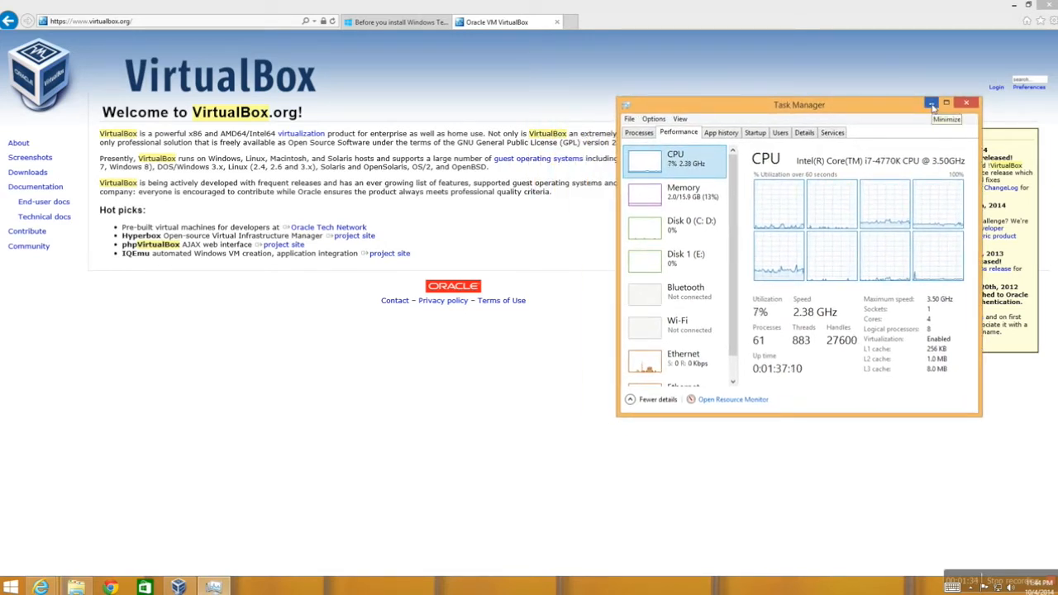
pyautogui.click(931, 108)
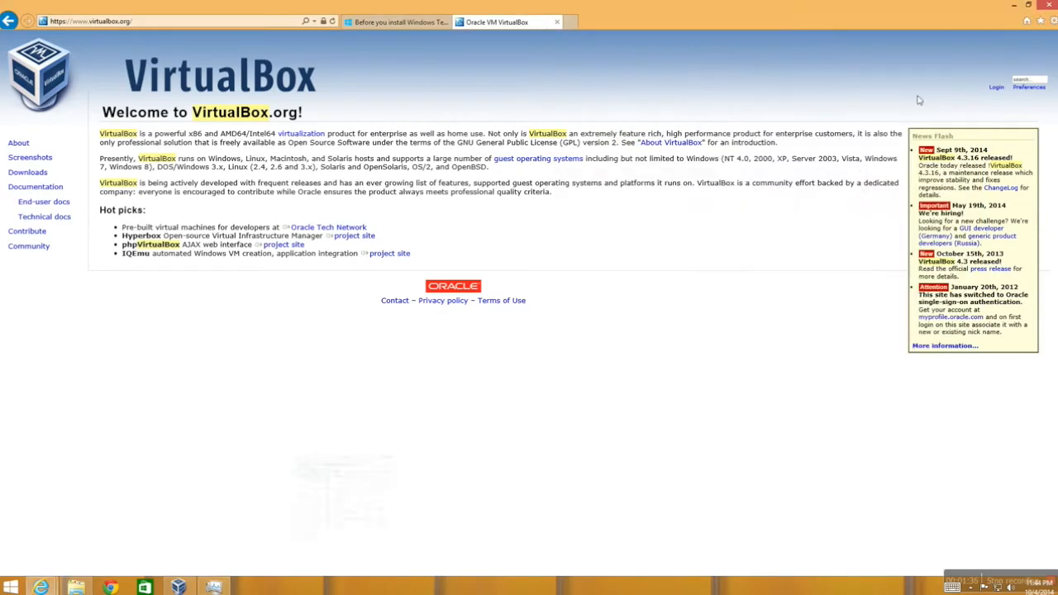
# Switch to Oracle VM VirtualBox Manager and start a new virtual machine named Windows 10 Tech Preview, version Windows 8.1 (64 bit)
pyautogui.click(384, 22)
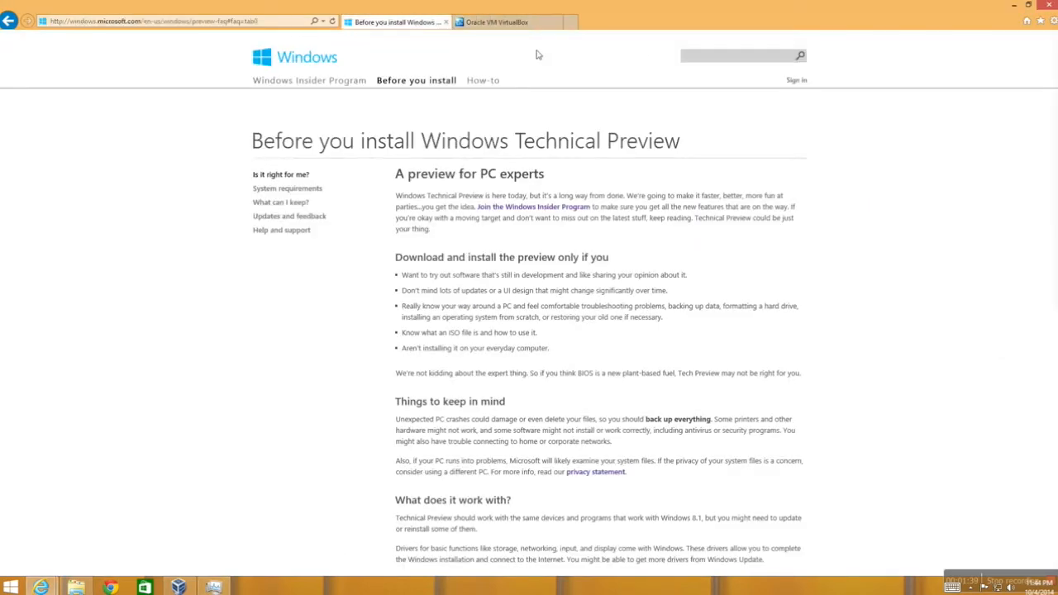
pyautogui.click(1014, 5)
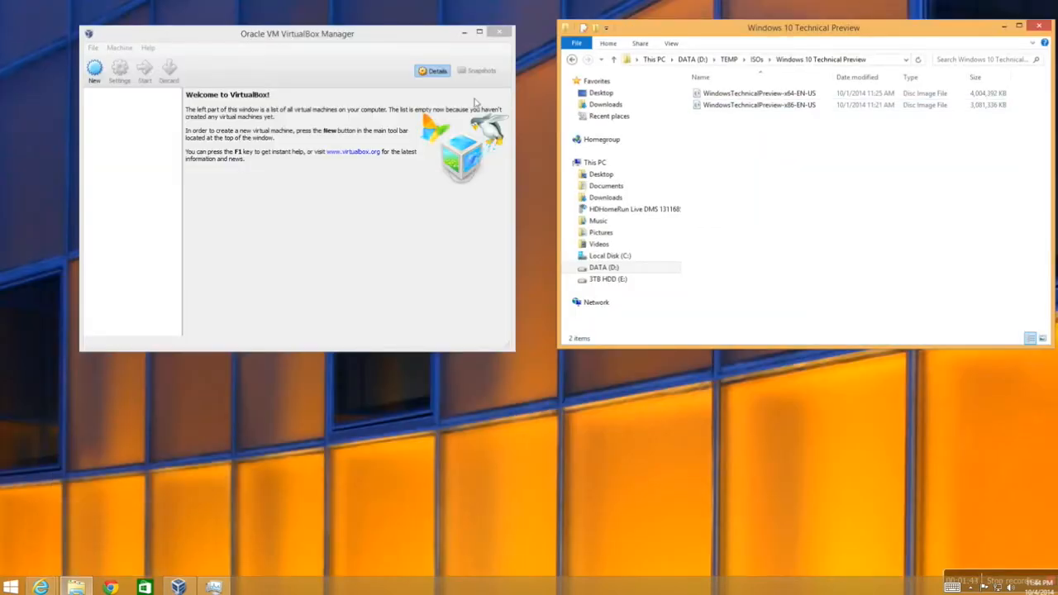
pyautogui.click(116, 117)
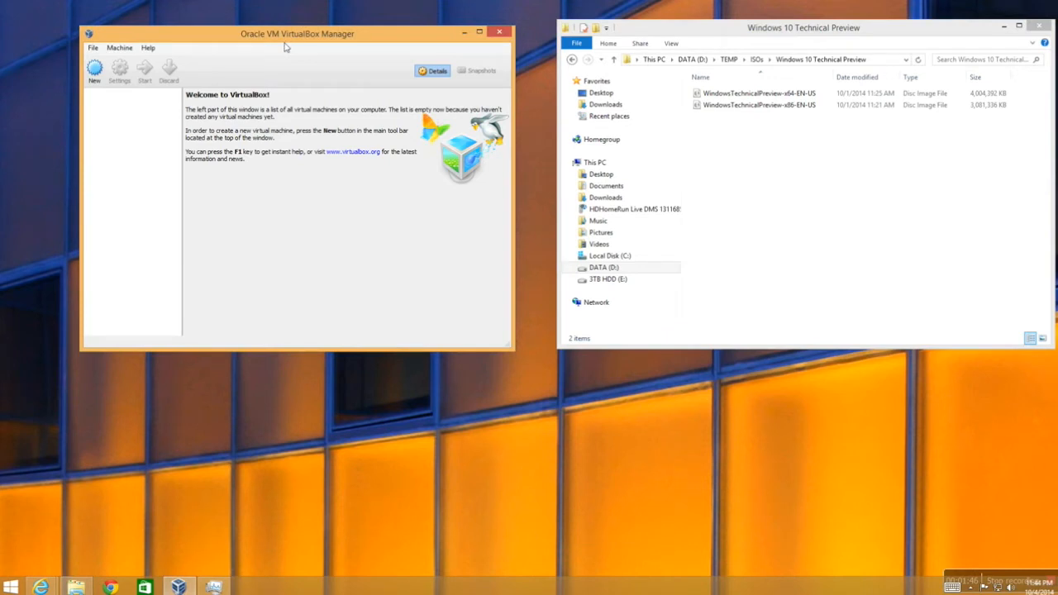
pyautogui.click(95, 70)
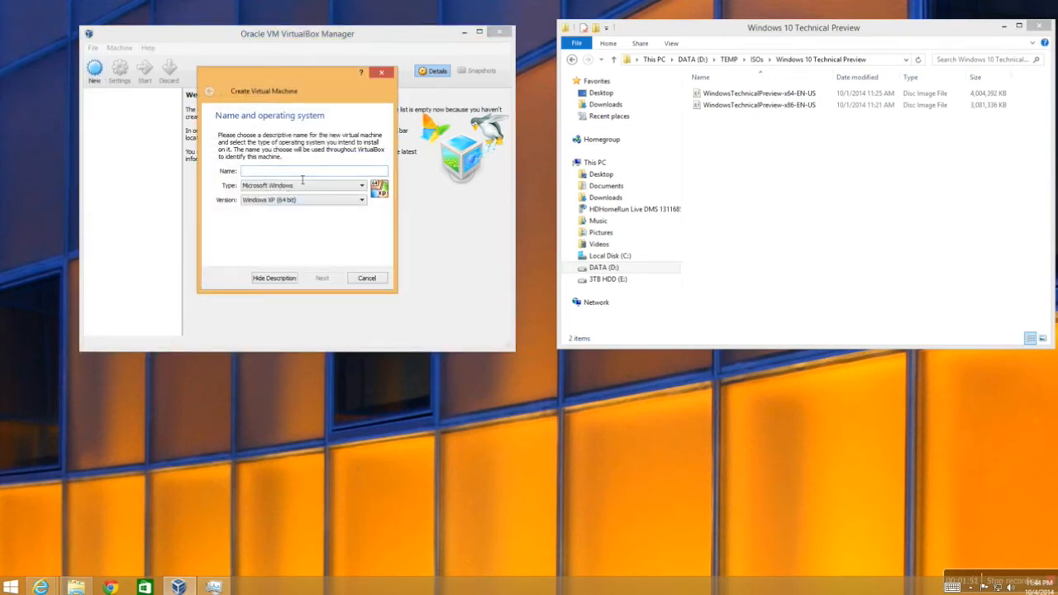
pyautogui.write('Windows 10 Tech Preview')
pyautogui.click(318, 200)
pyautogui.moveTo(364, 230); pyautogui.dragTo(365, 273)
pyautogui.click(291, 252)
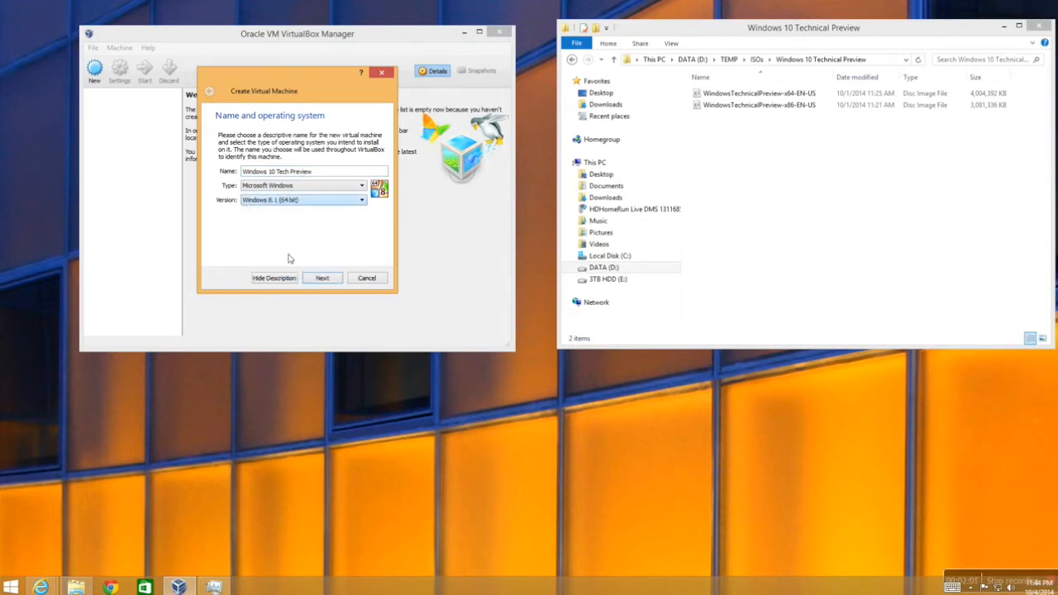
pyautogui.click(322, 278)
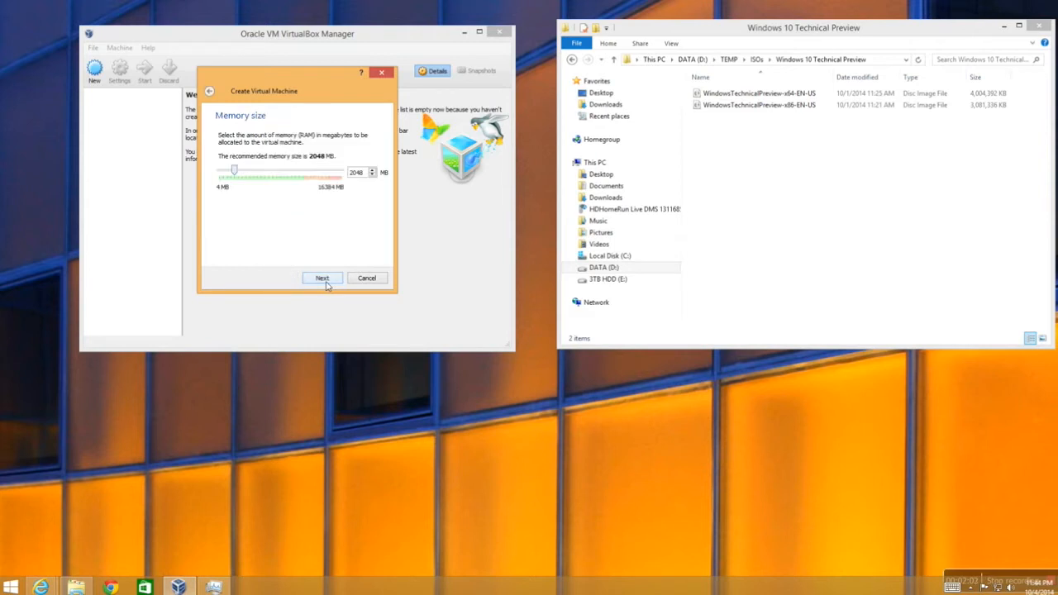
# Set the new virtual machine's memory size to 4096 MB
pyautogui.doubleClick(369, 175)
pyautogui.write('4096')
pyautogui.click(321, 279)
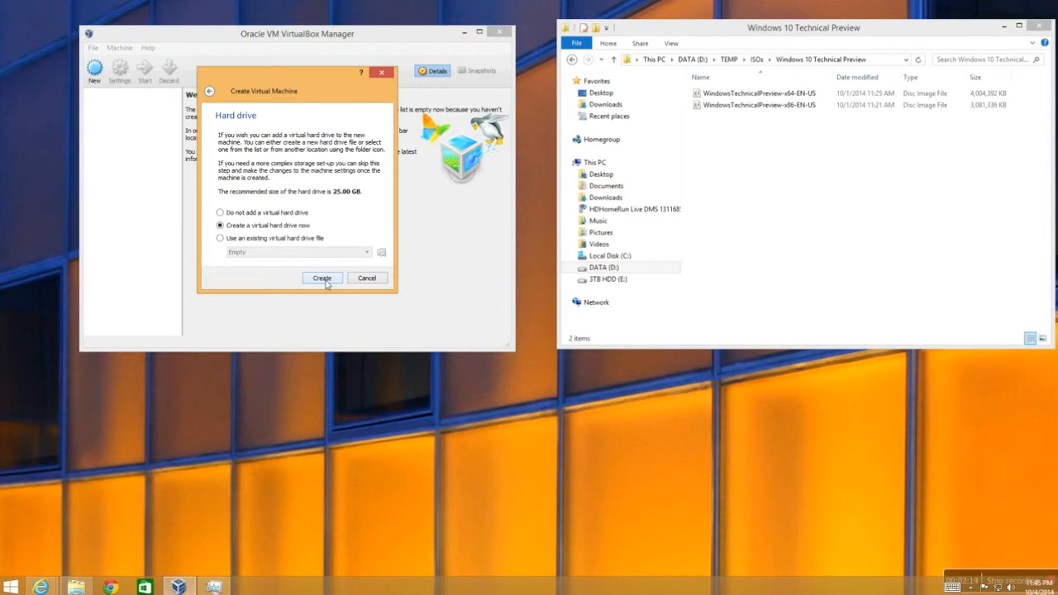
# Create a dynamically allocated VDI virtual hard drive of 60 GB for the new machine
pyautogui.click(324, 280)
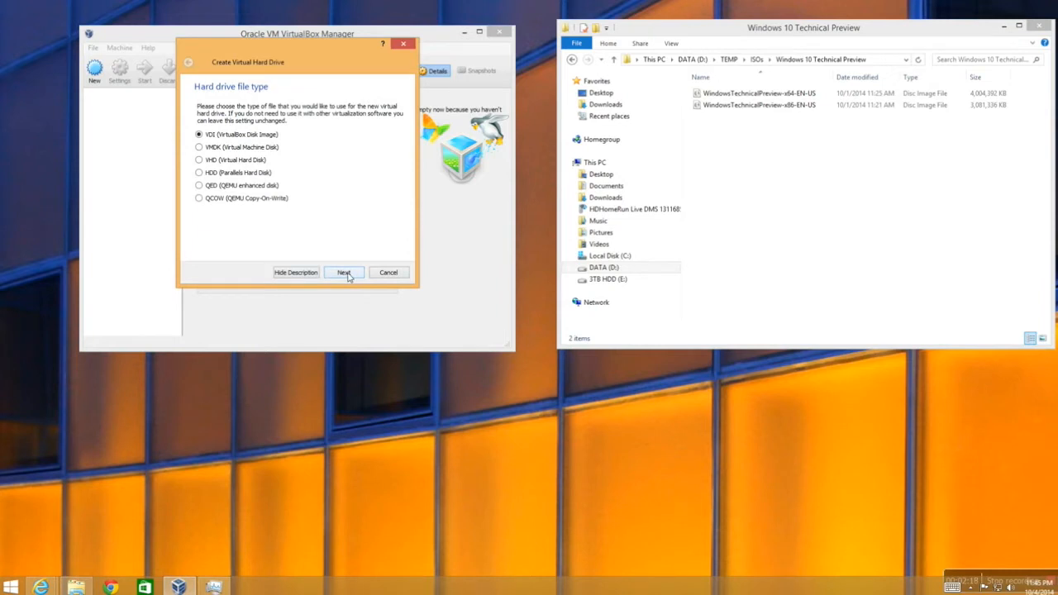
pyautogui.click(344, 273)
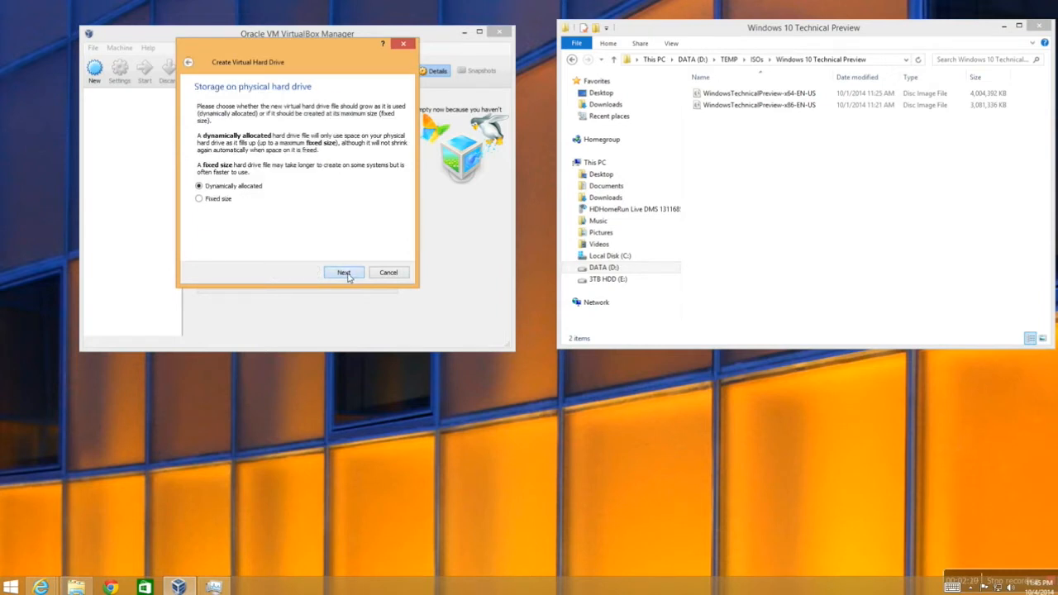
pyautogui.click(343, 273)
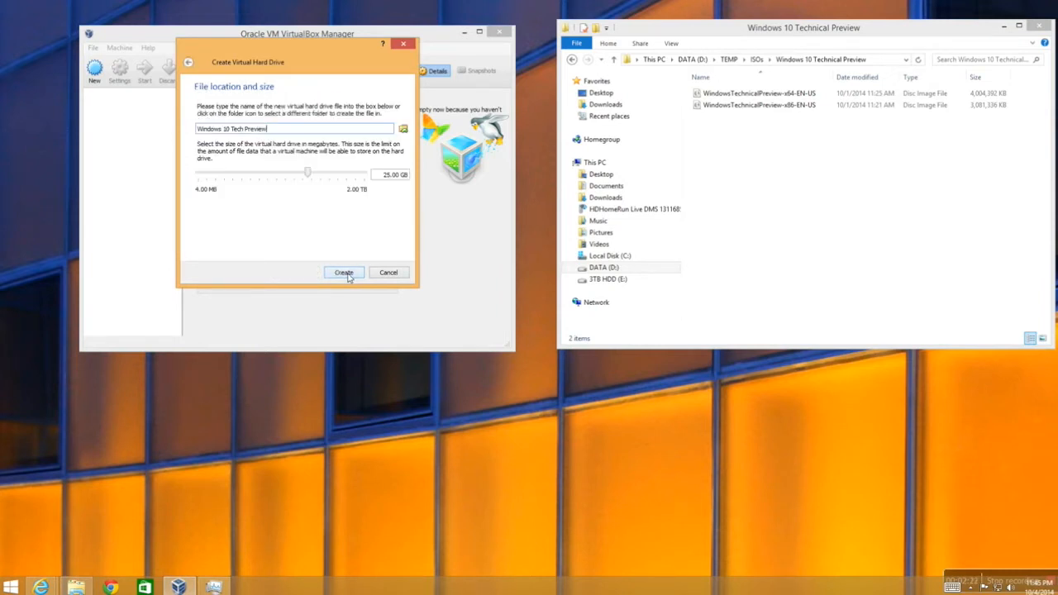
pyautogui.click(390, 176)
pyautogui.press('Delete')
pyautogui.press('Delete')
pyautogui.write('60')
pyautogui.click(343, 273)
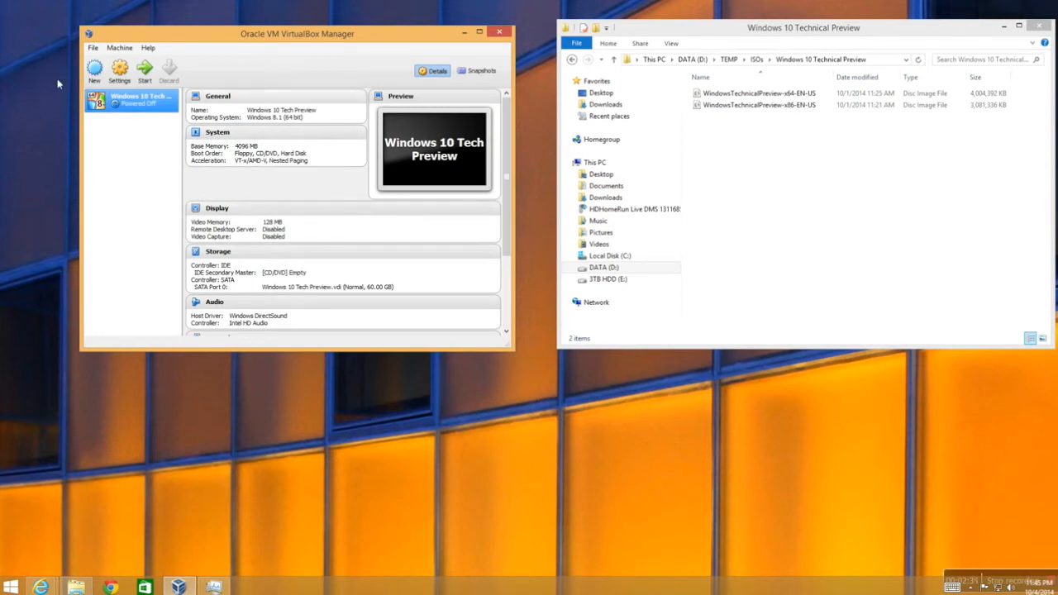
# Open the Windows 10 Tech Preview machine's settings and assign it 2 processors
pyautogui.rightClick(121, 100)
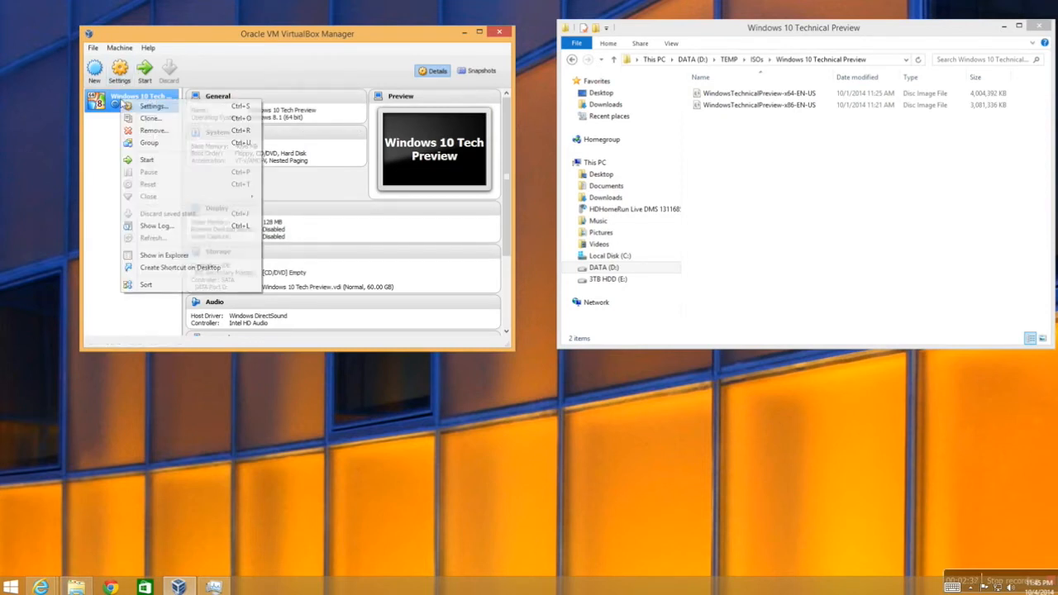
pyautogui.click(153, 107)
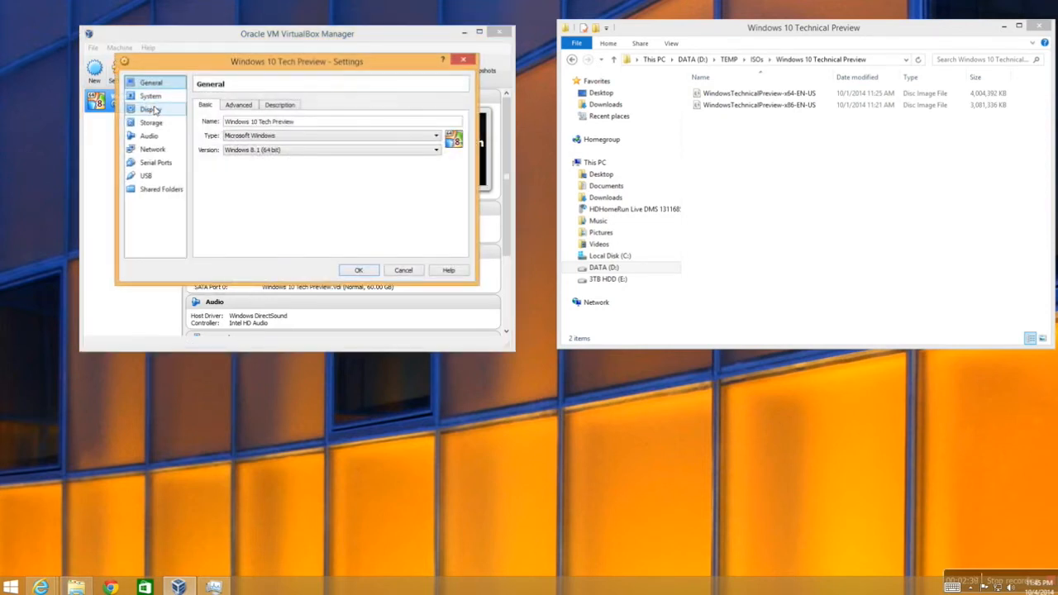
pyautogui.click(241, 107)
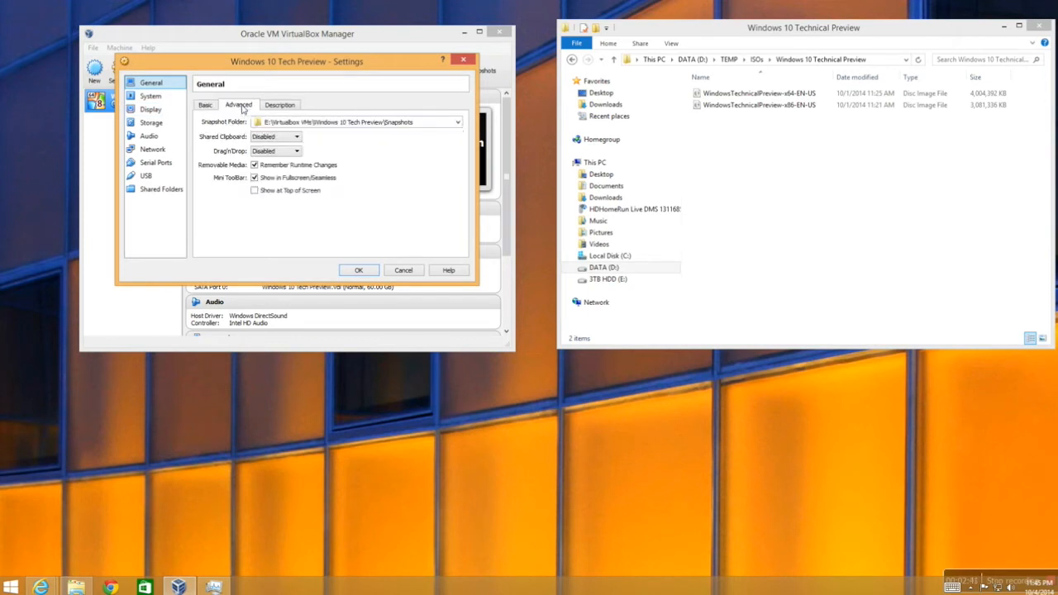
pyautogui.click(279, 105)
pyautogui.click(205, 104)
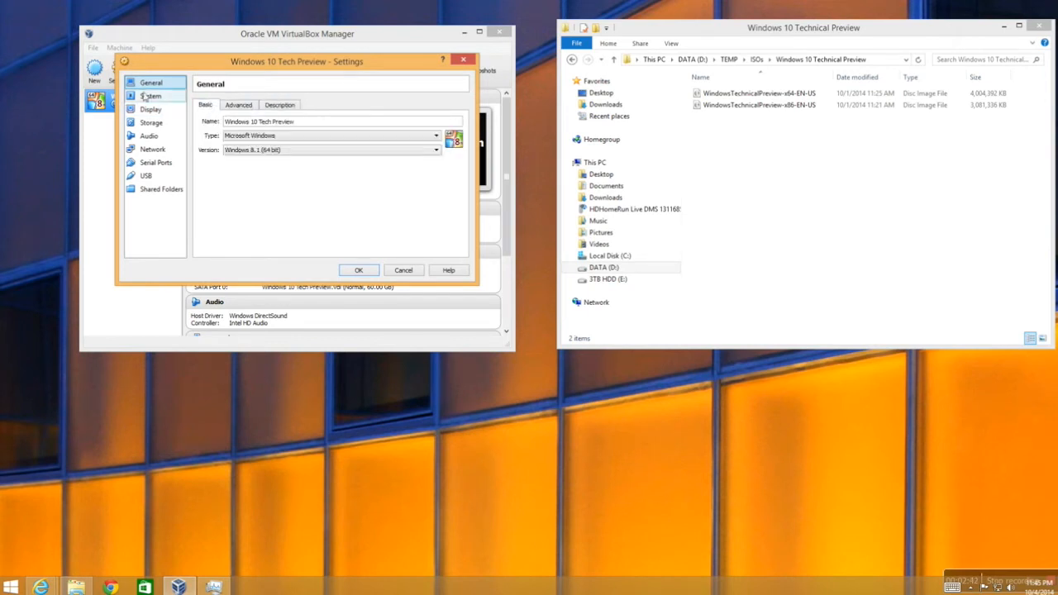
pyautogui.click(149, 96)
pyautogui.click(260, 107)
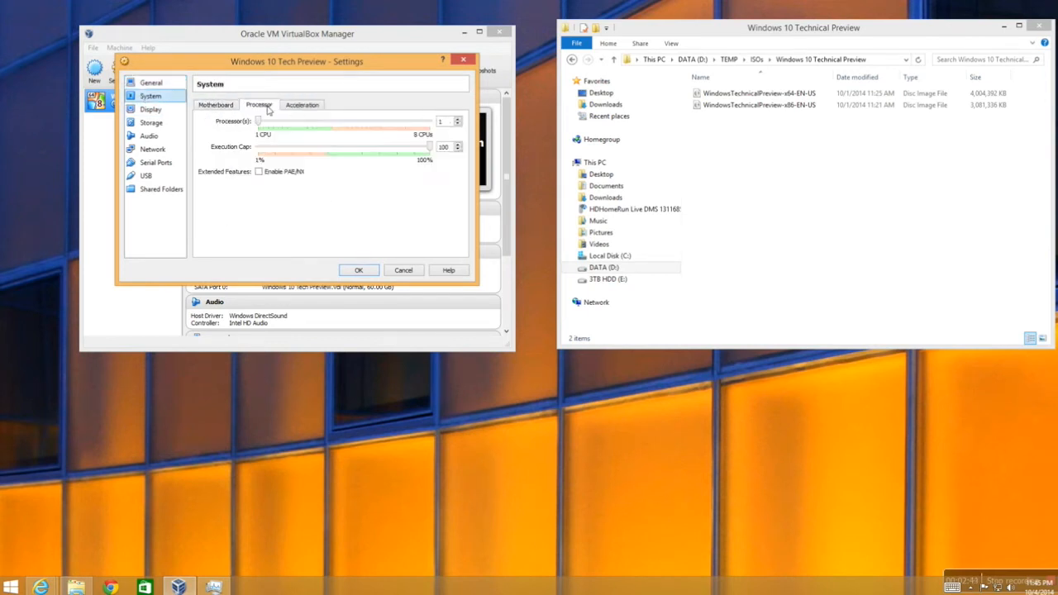
pyautogui.click(280, 126)
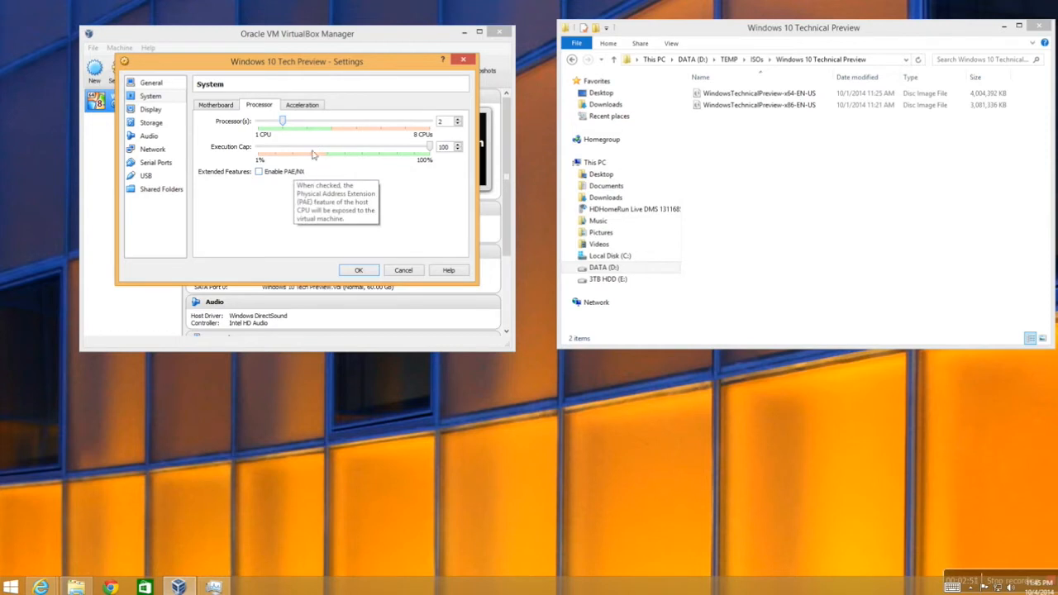
# Review the machine's hardware virtualization, processor and motherboard settings
pyautogui.click(305, 106)
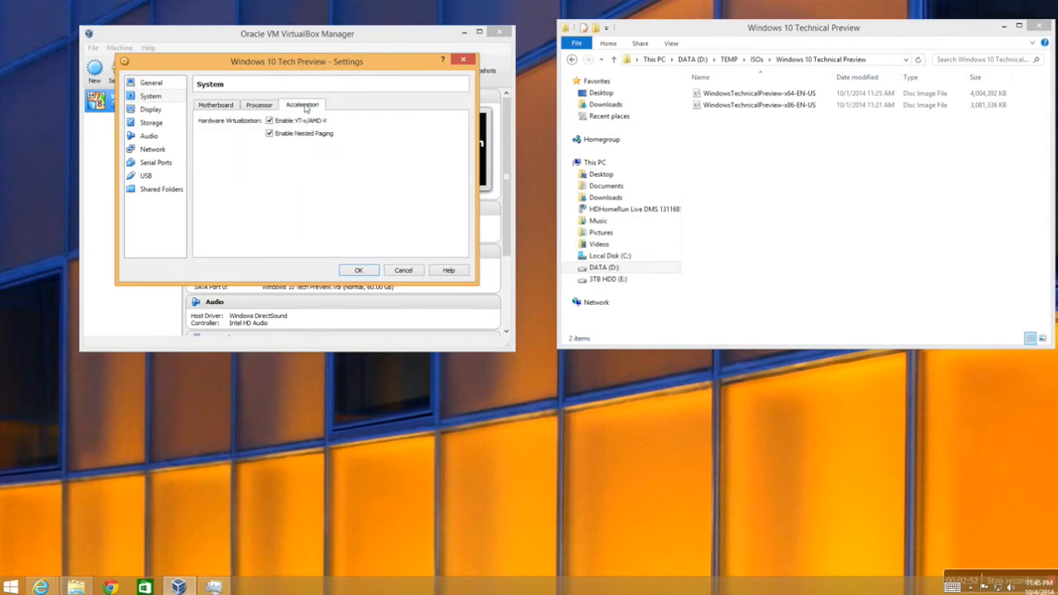
pyautogui.click(267, 108)
pyautogui.click(307, 110)
pyautogui.click(215, 106)
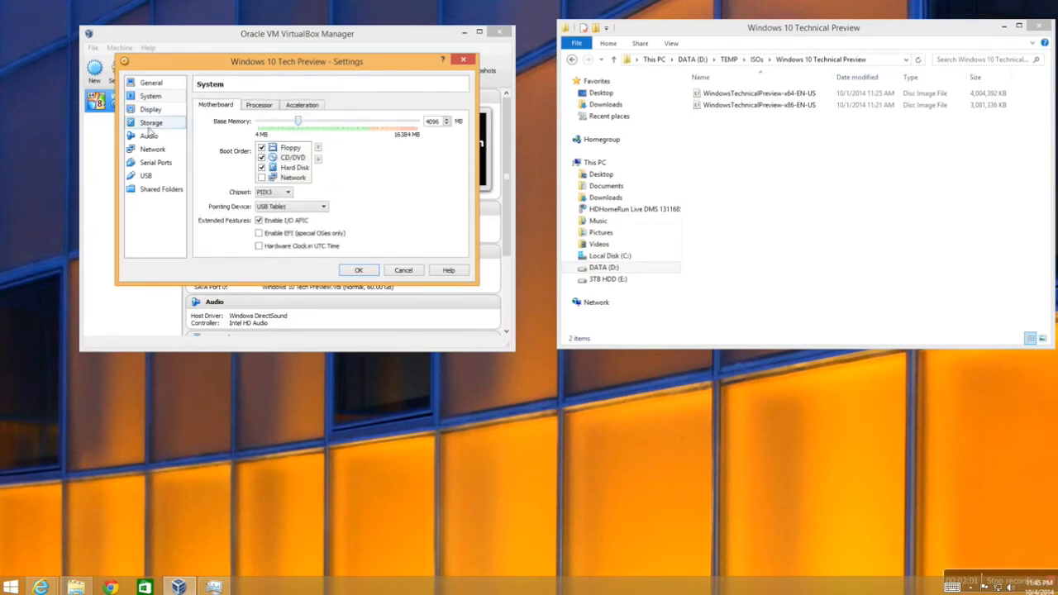
# Enable 3D acceleration and 2D video acceleration in the machine's display settings
pyautogui.click(161, 113)
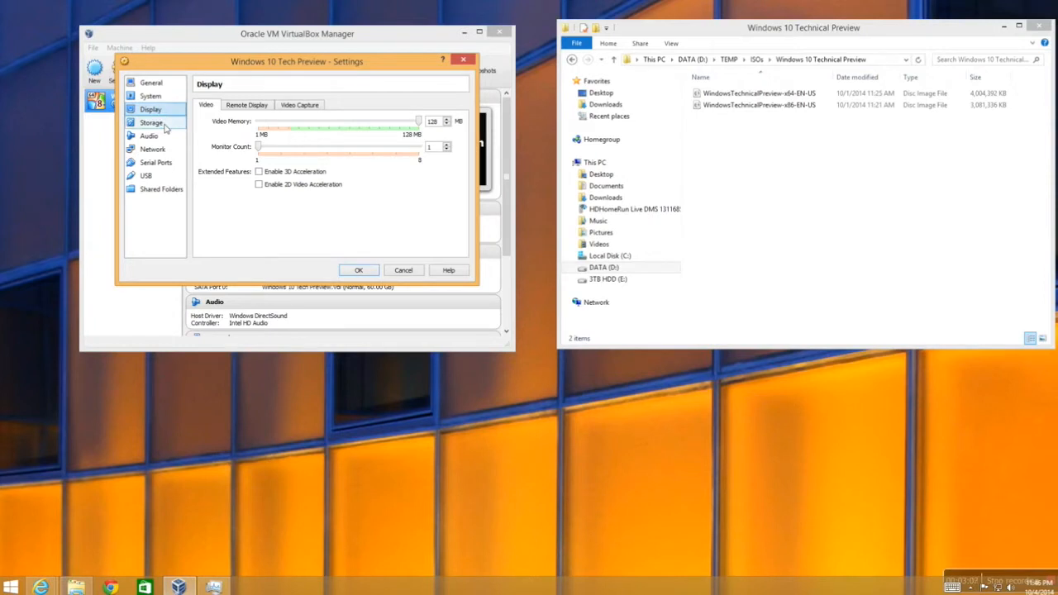
pyautogui.click(164, 126)
pyautogui.click(162, 113)
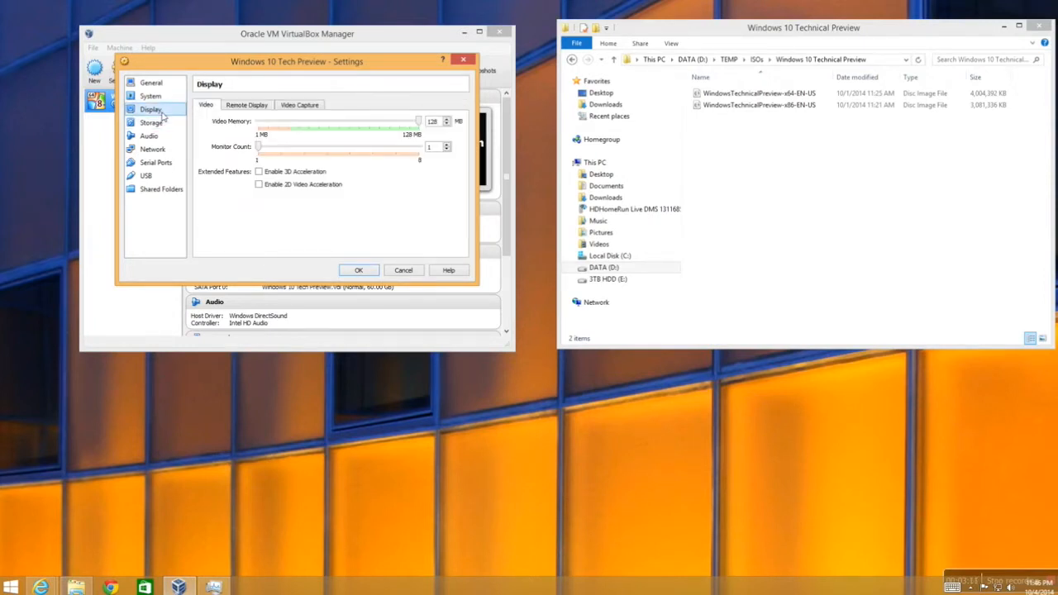
pyautogui.click(258, 172)
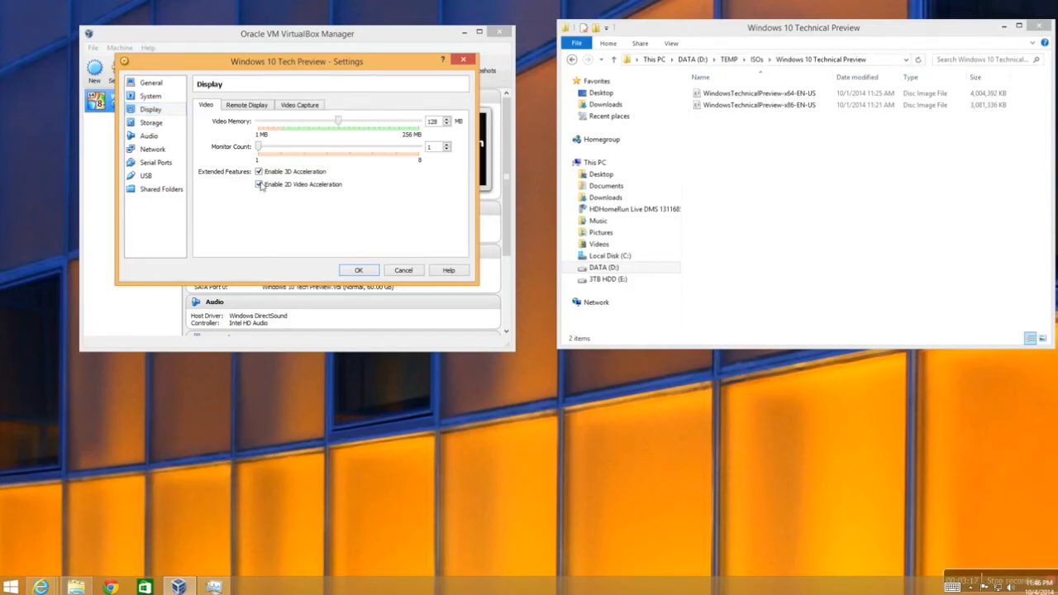
# Load the WindowsTechnicalPreview-x64-EN-US disc image into the machine's empty IDE CD/DVD drive
pyautogui.click(152, 123)
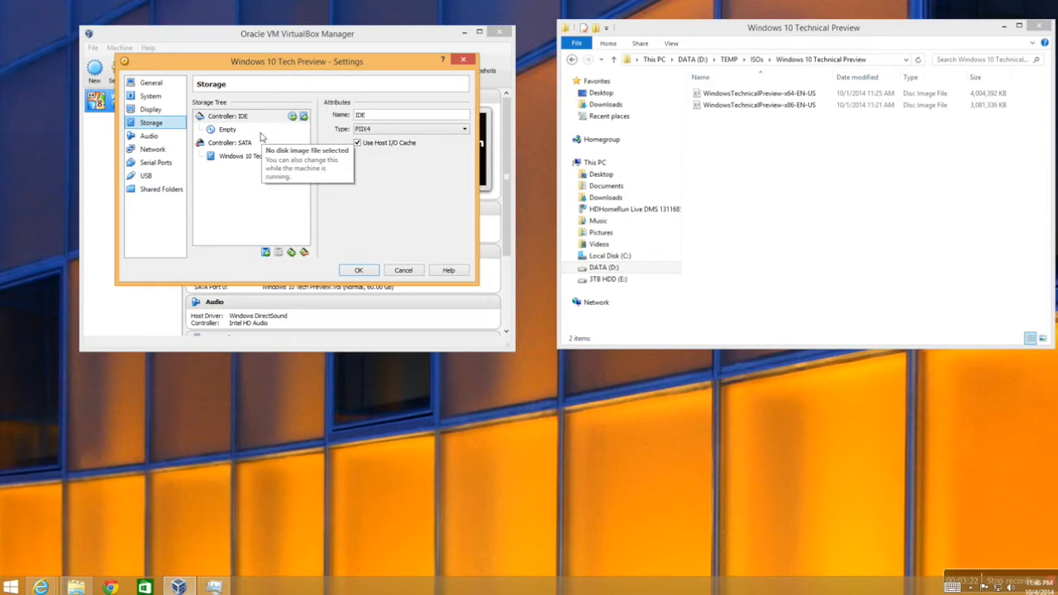
pyautogui.click(229, 132)
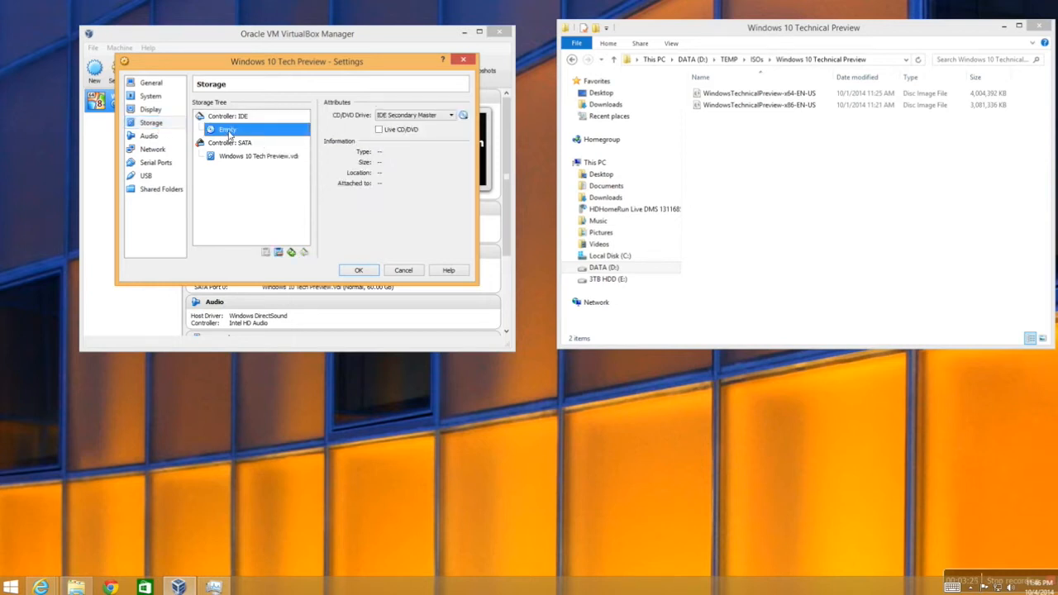
pyautogui.click(462, 115)
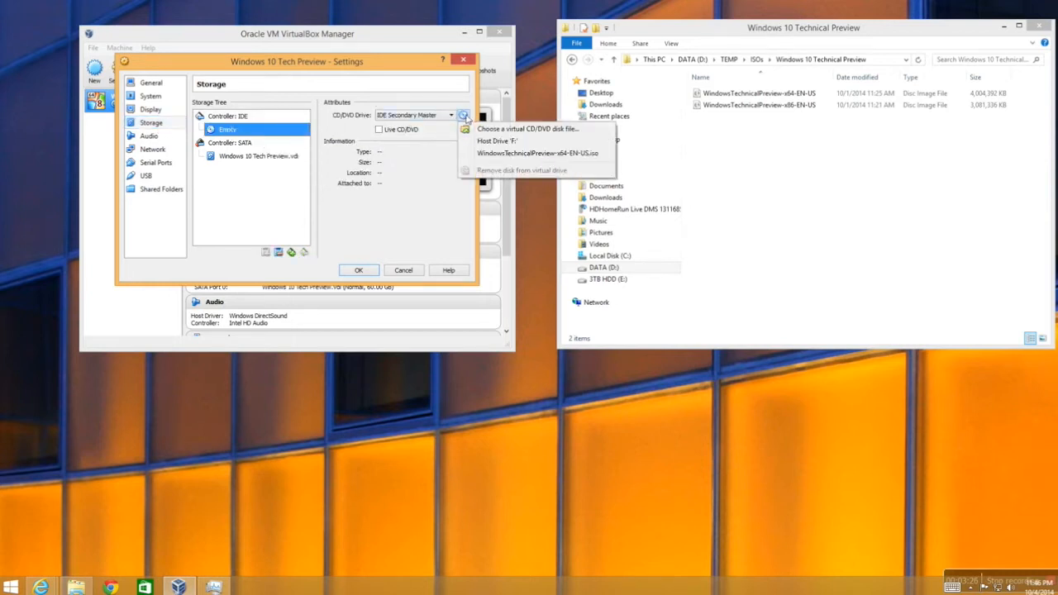
pyautogui.click(494, 131)
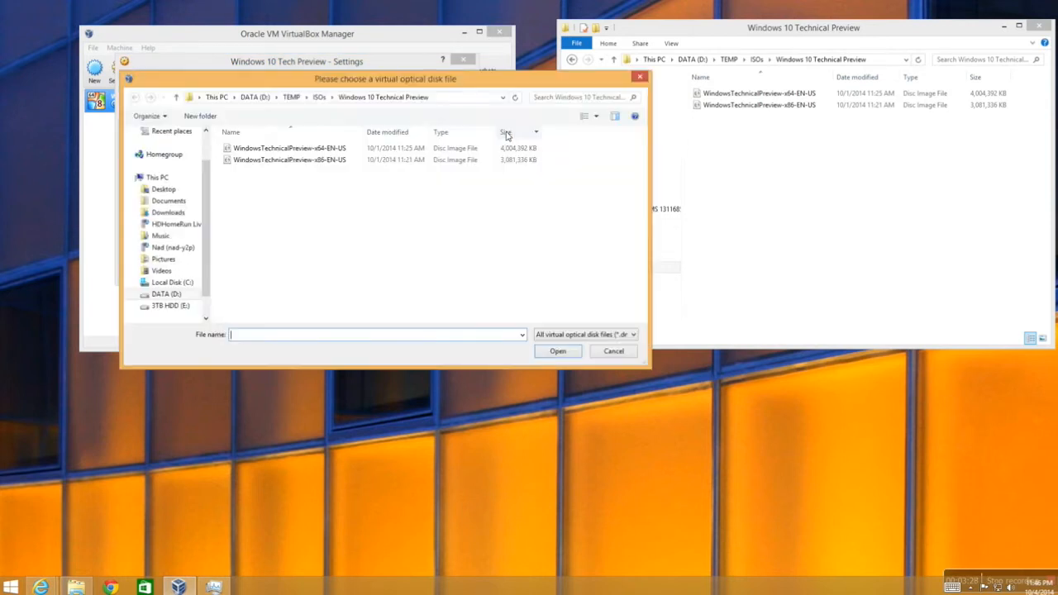
pyautogui.click(326, 149)
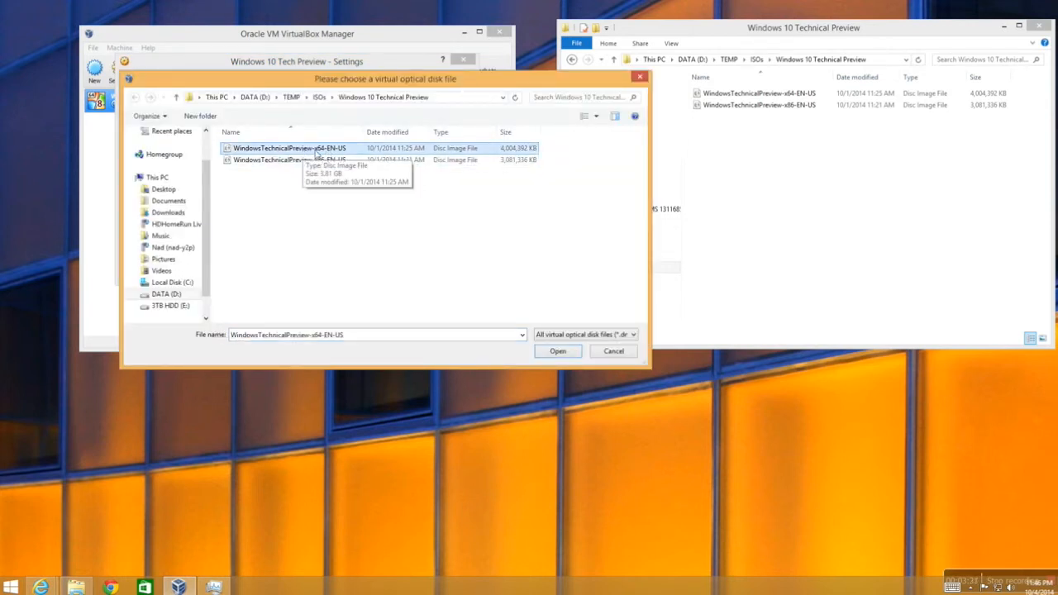
pyautogui.click(558, 352)
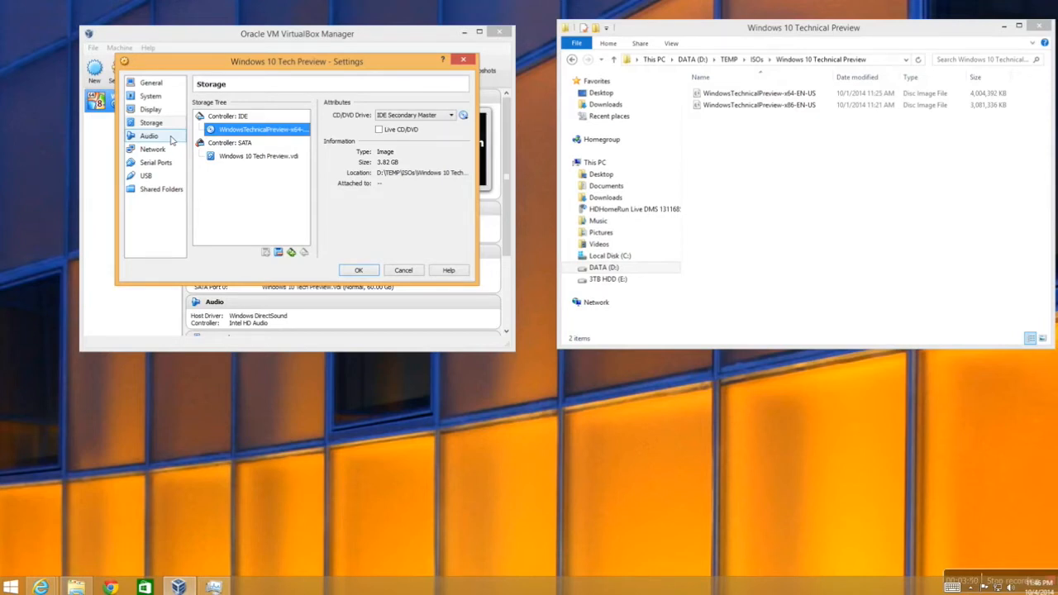
# Attach network Adapter 1 to a Bridged Adapter and save the machine's settings
pyautogui.click(171, 139)
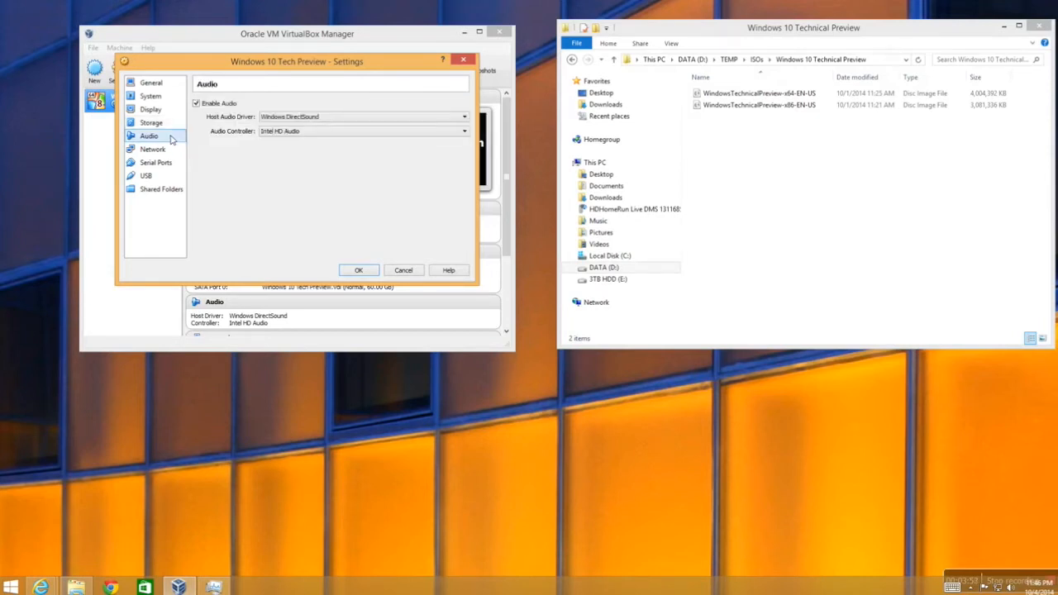
pyautogui.click(173, 154)
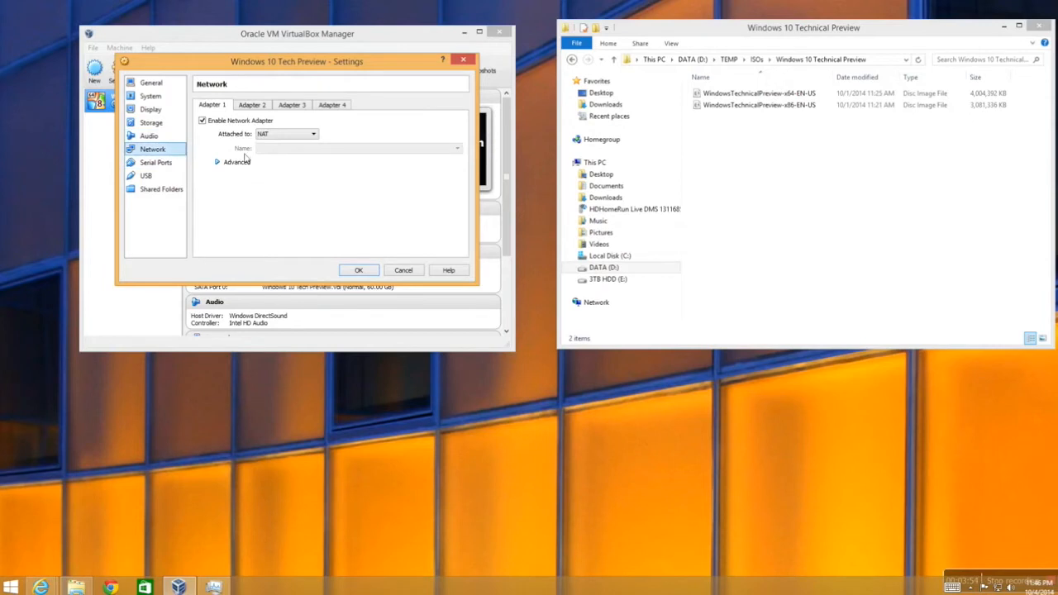
pyautogui.click(306, 137)
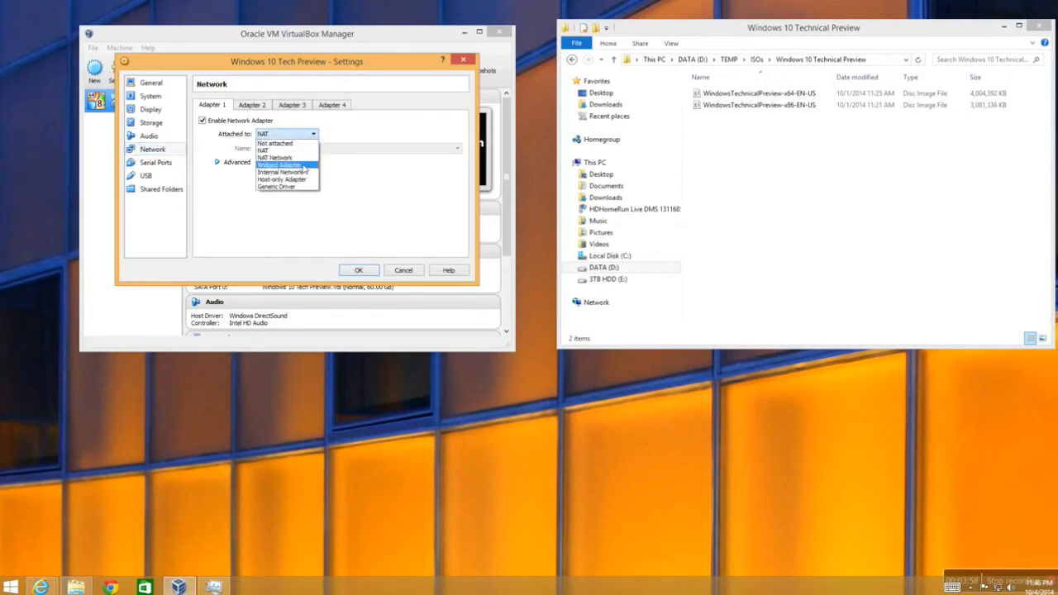
pyautogui.click(304, 167)
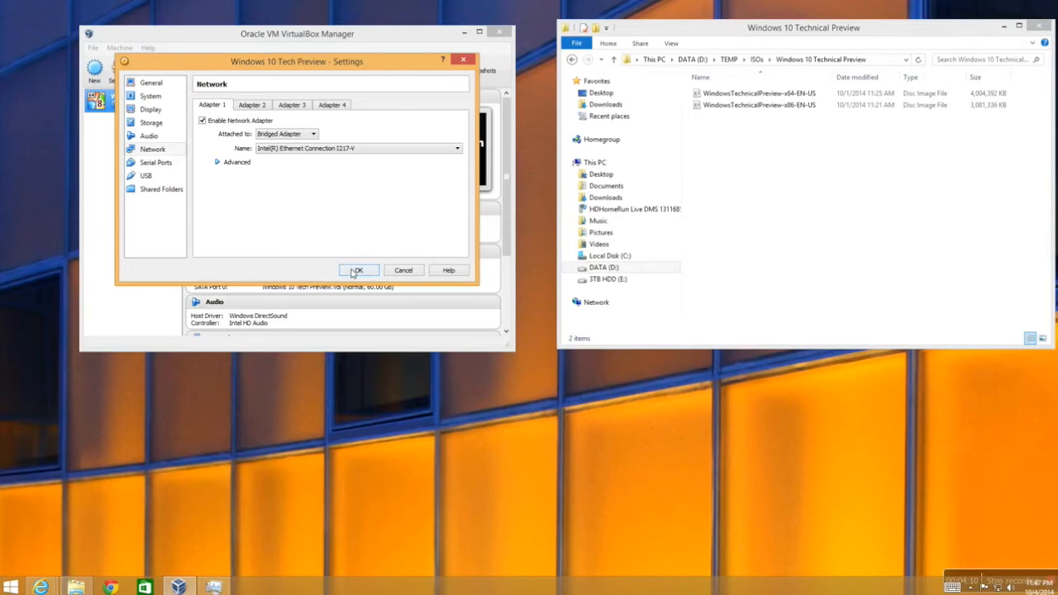
pyautogui.click(356, 271)
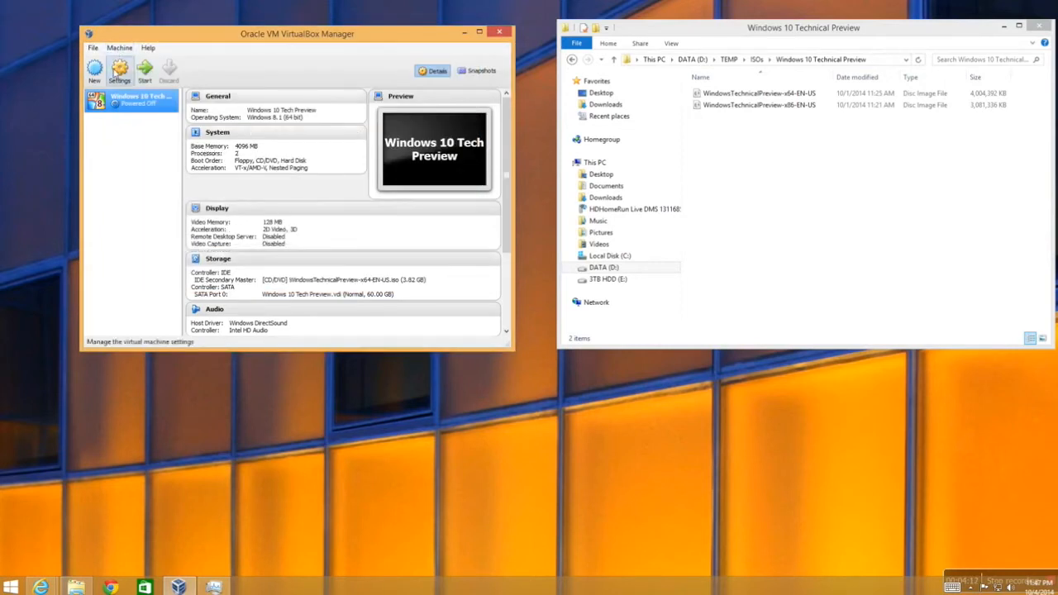
# Start the Windows 10 Tech Preview machine and switch its window to fullscreen mode
pyautogui.click(144, 70)
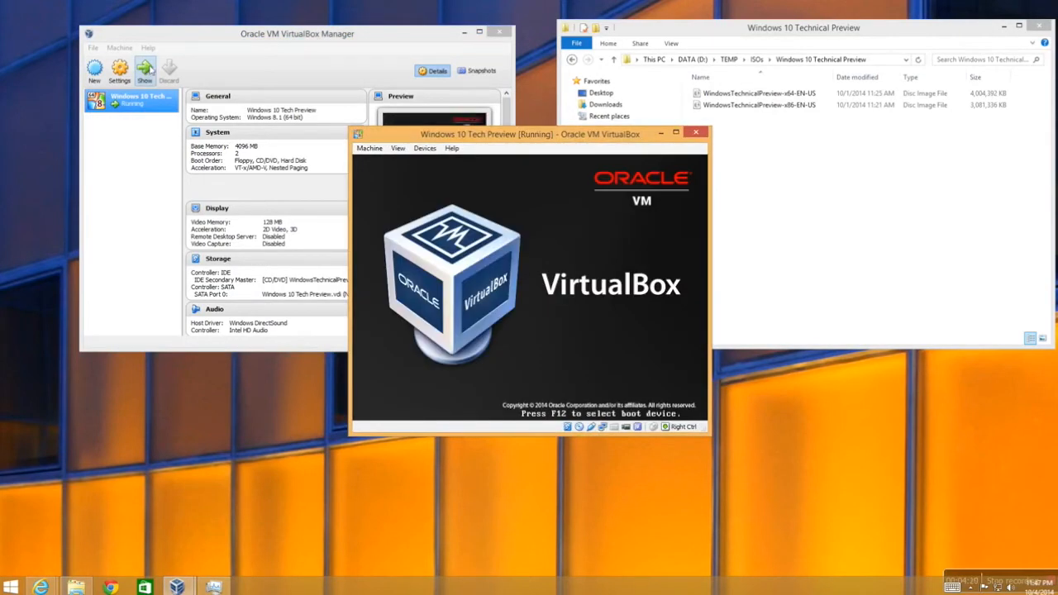
pyautogui.moveTo(423, 112); pyautogui.dragTo(294, 53)
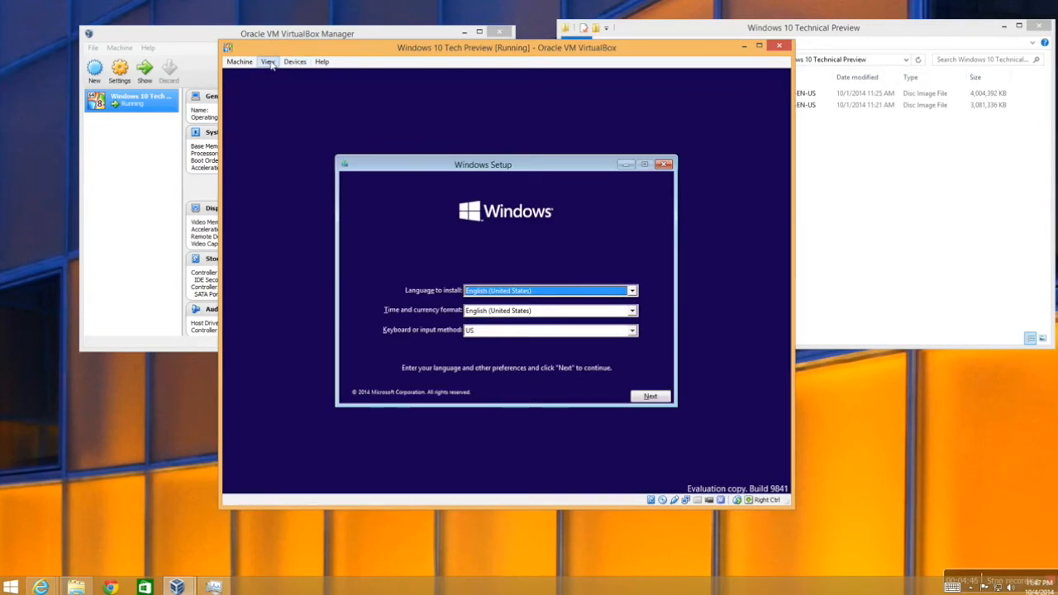
pyautogui.click(268, 63)
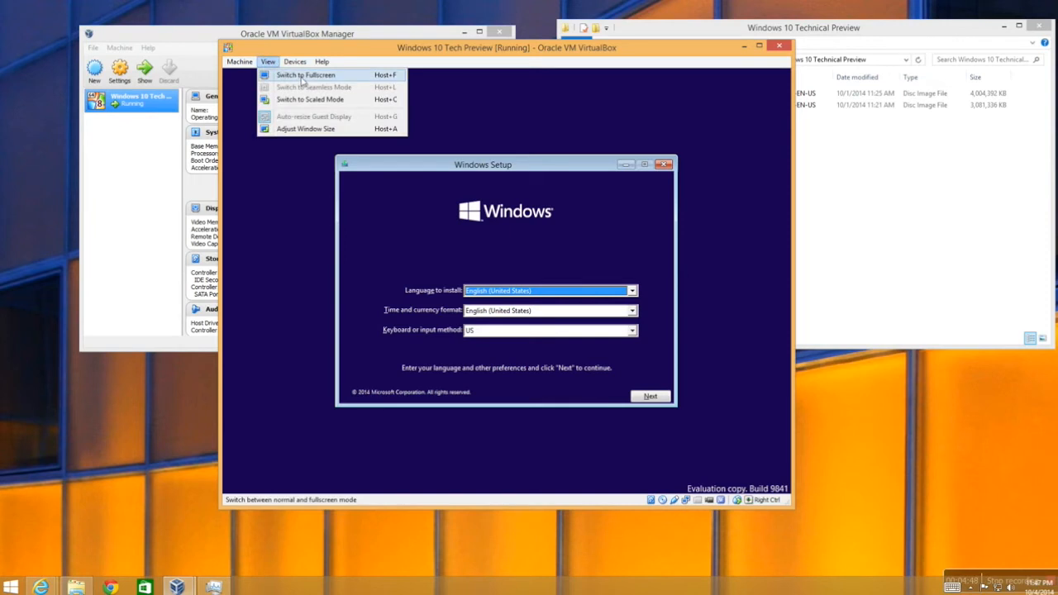
pyautogui.click(304, 76)
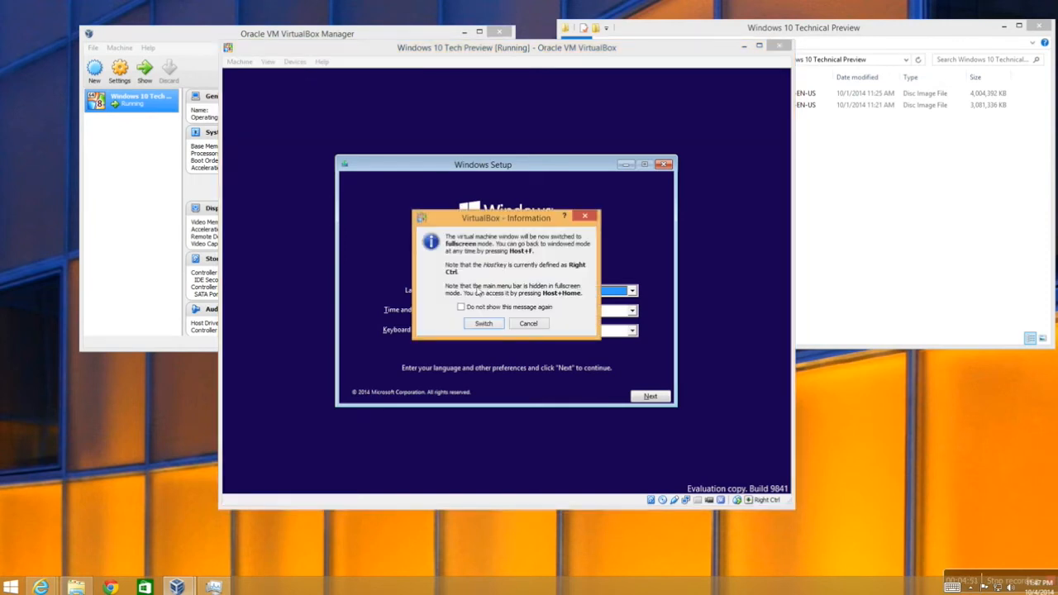
pyautogui.click(484, 324)
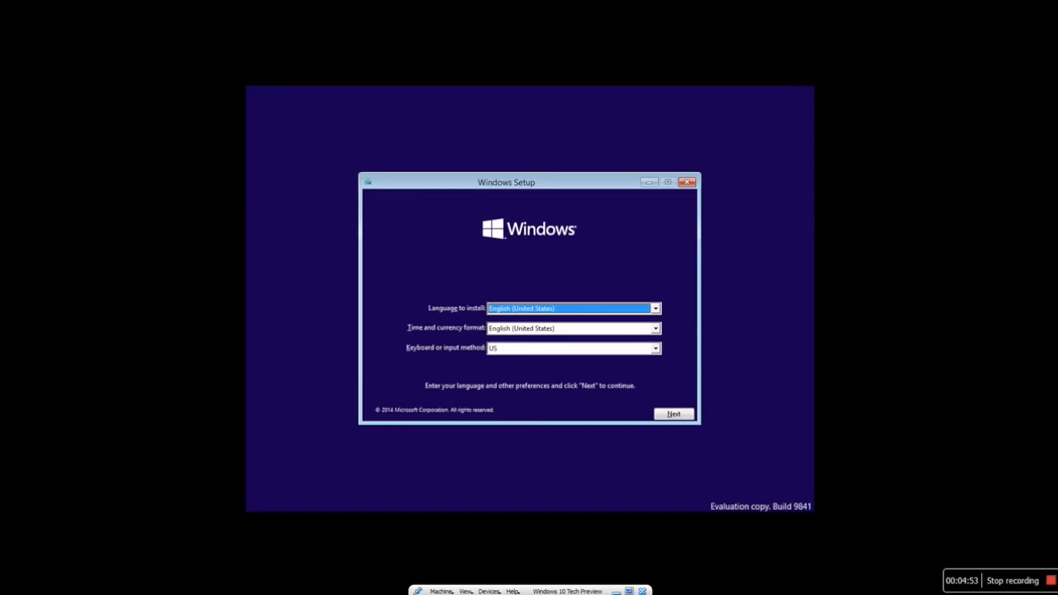
# Begin the Windows installation with the default language and keyboard options and accept the license terms
pyautogui.click(673, 415)
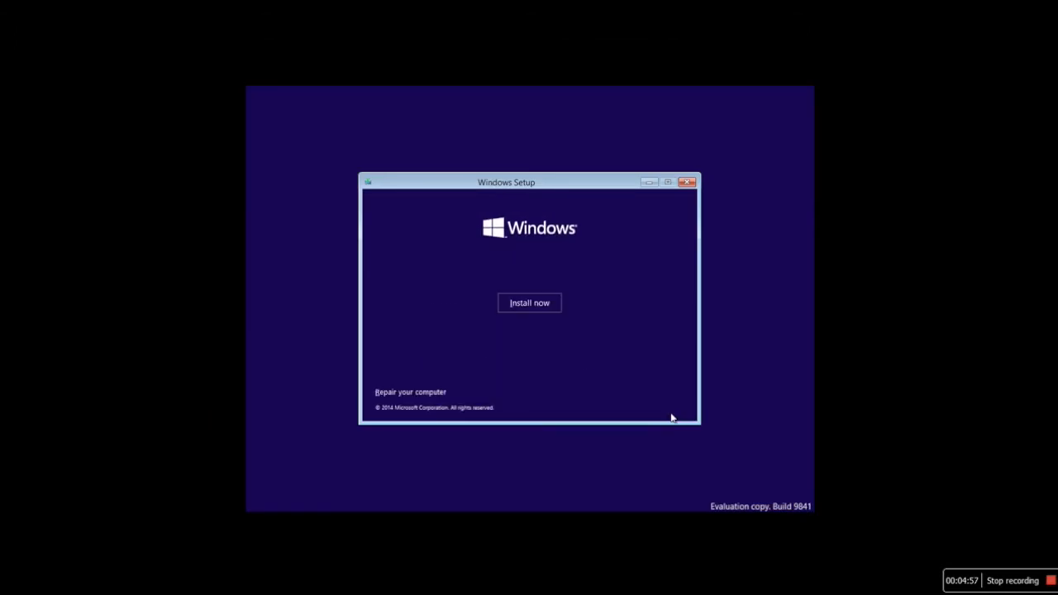
pyautogui.click(512, 305)
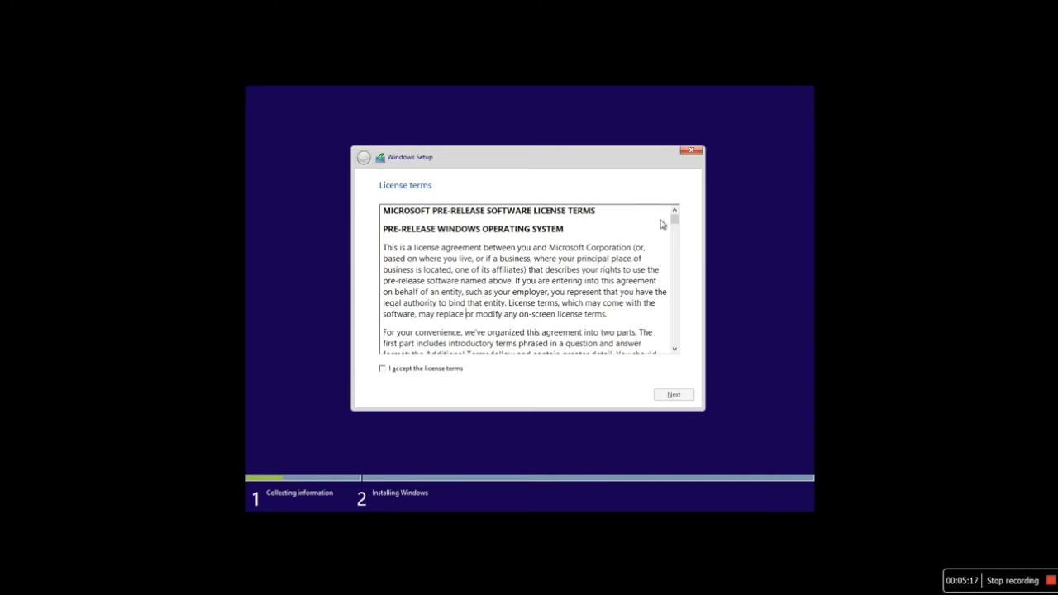
pyautogui.moveTo(676, 220); pyautogui.dragTo(674, 340)
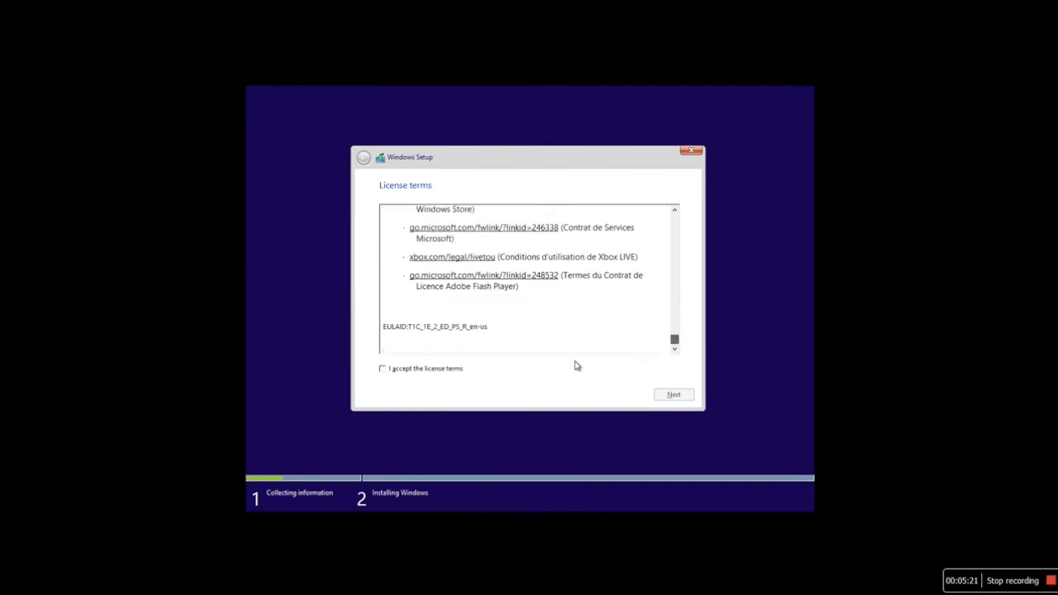
pyautogui.click(409, 372)
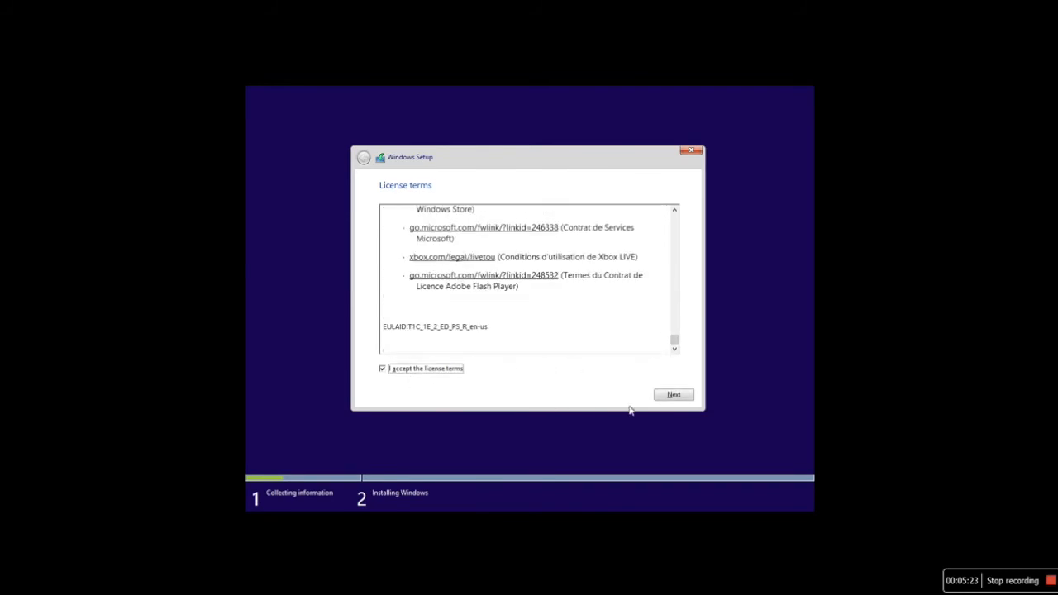
pyautogui.click(674, 396)
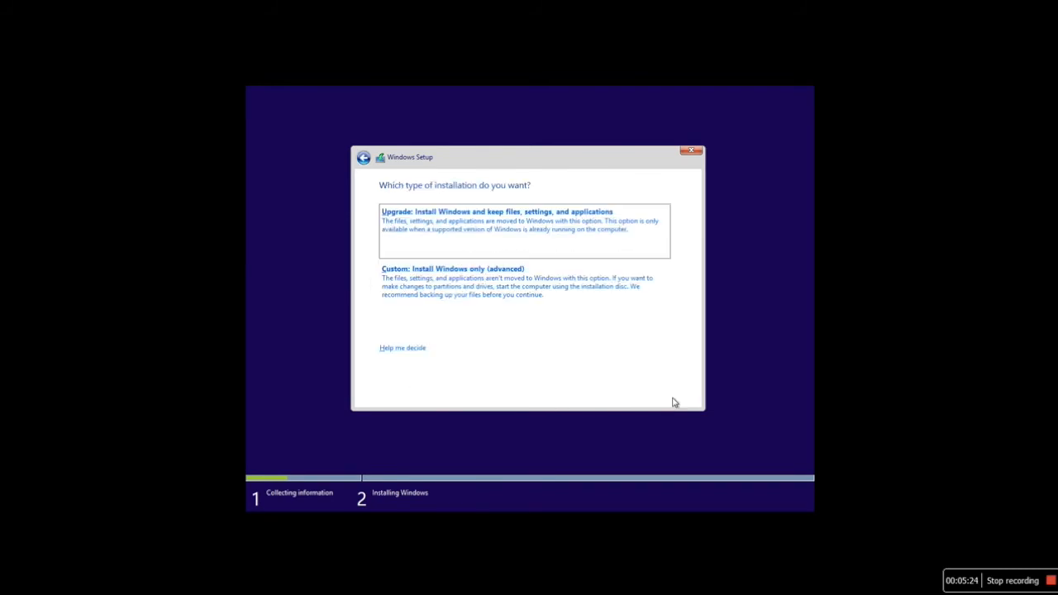
# Choose the custom Windows-only installation and install onto the unallocated space of Drive 0
pyautogui.click(416, 293)
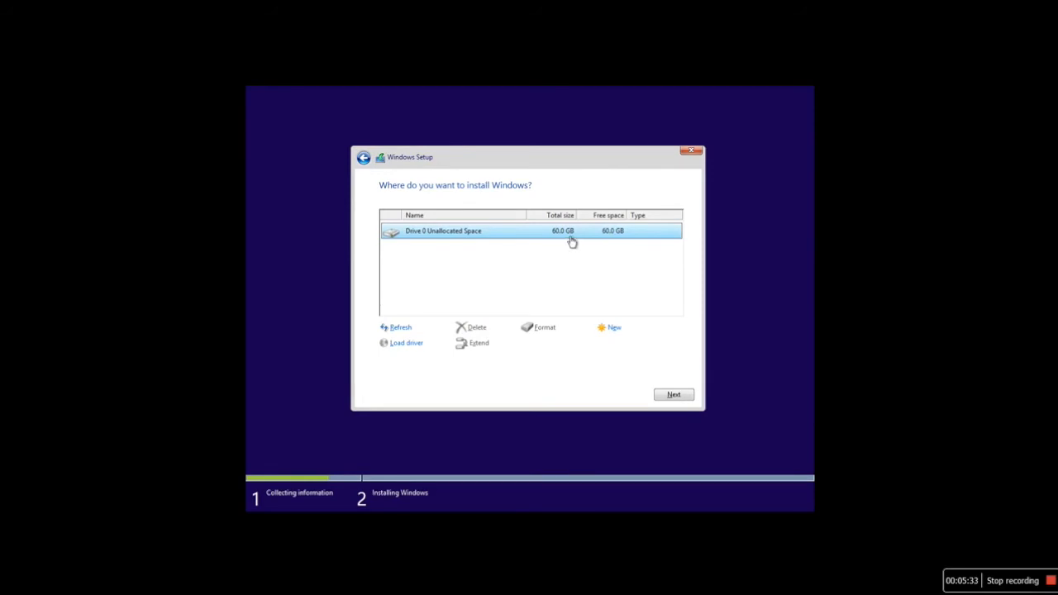
pyautogui.click(674, 396)
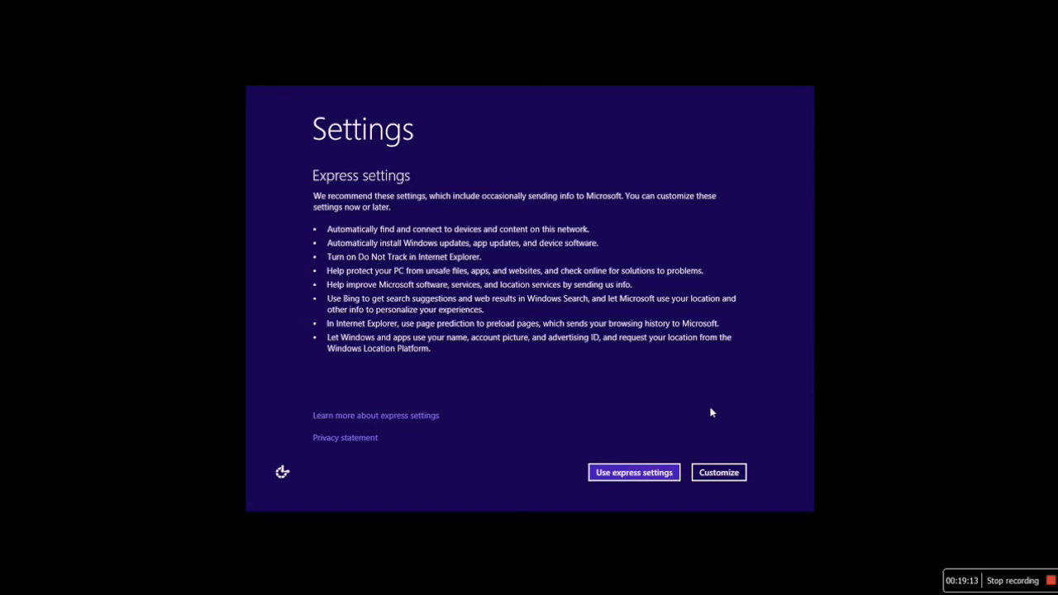
# Apply the express settings and create a local account without a Microsoft account, entering only the user name
pyautogui.click(658, 479)
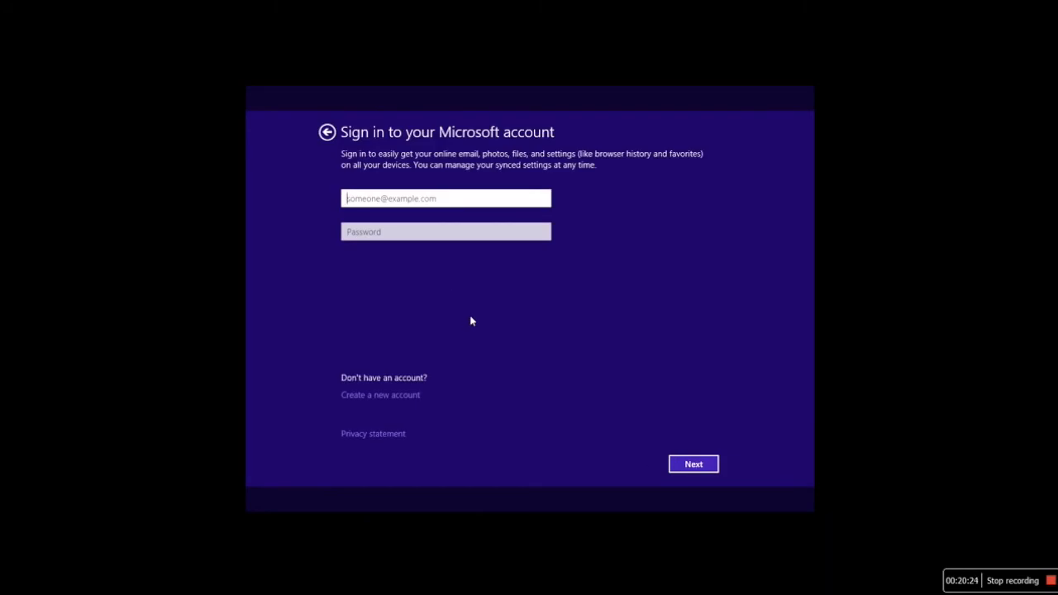
pyautogui.click(412, 398)
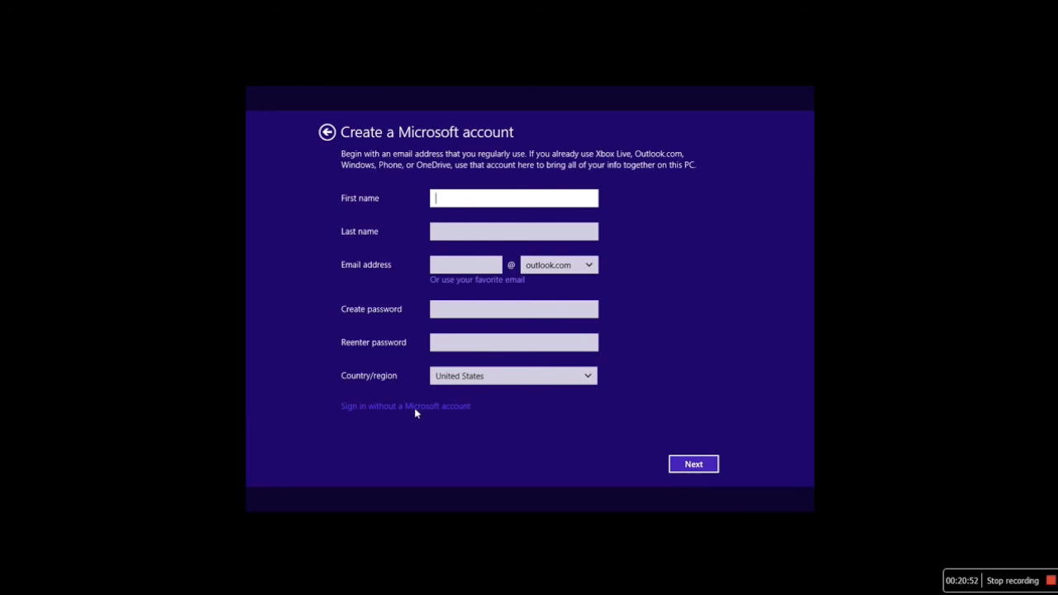
pyautogui.click(416, 408)
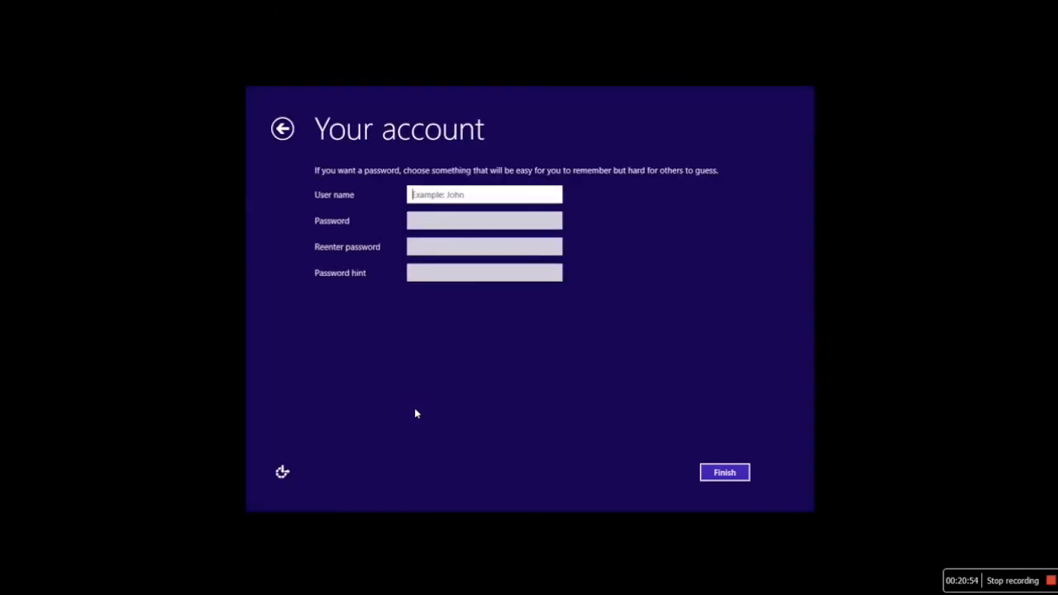
pyautogui.write('Guy Techie')
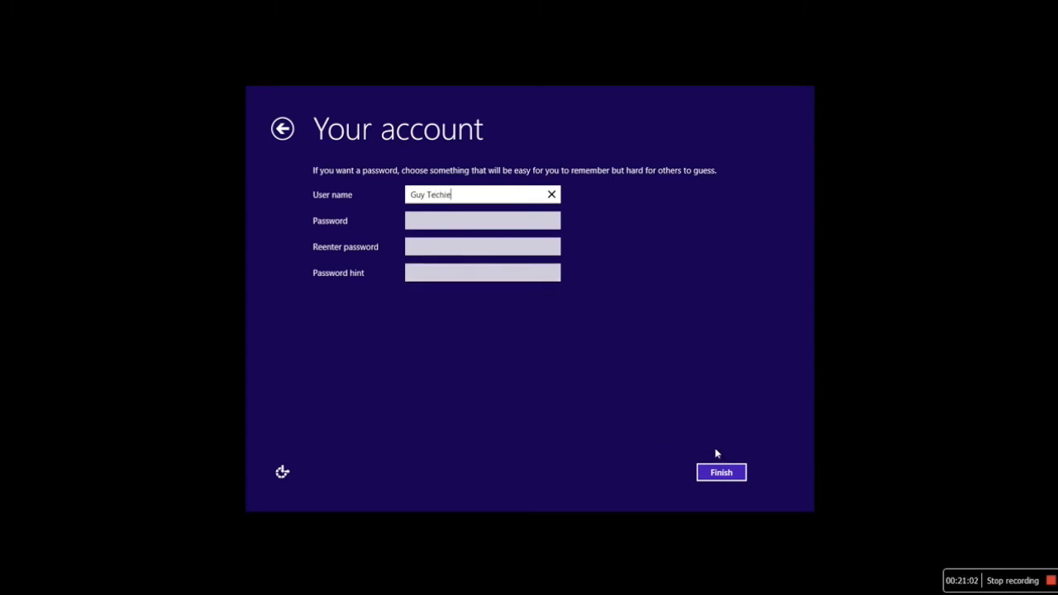
pyautogui.click(733, 475)
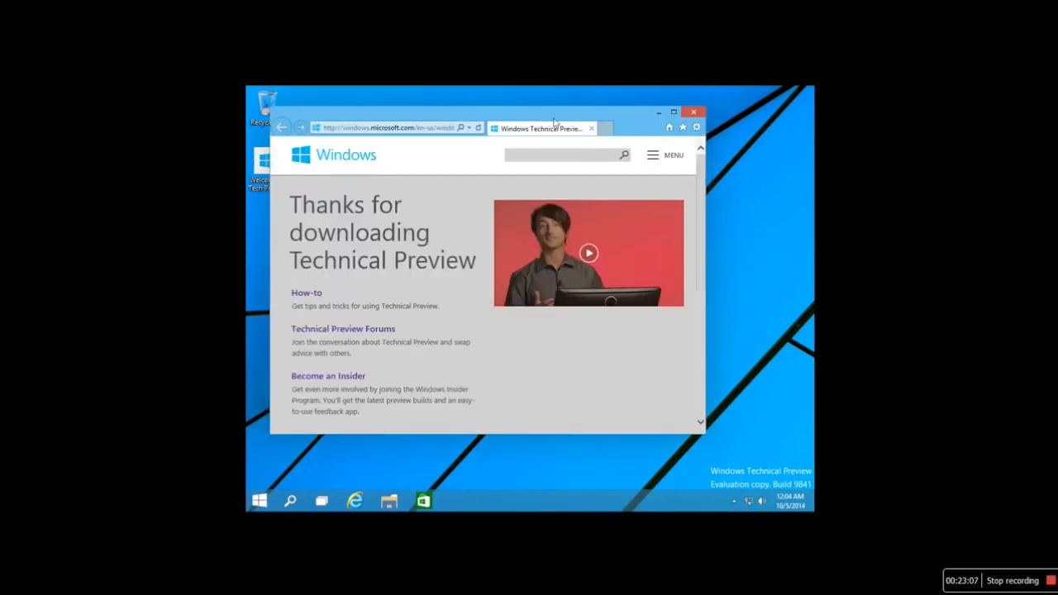
# Move the welcome page's browser window clear of the desktop icons and examine the full list of apps in the Start menu
pyautogui.moveTo(550, 118); pyautogui.dragTo(607, 104)
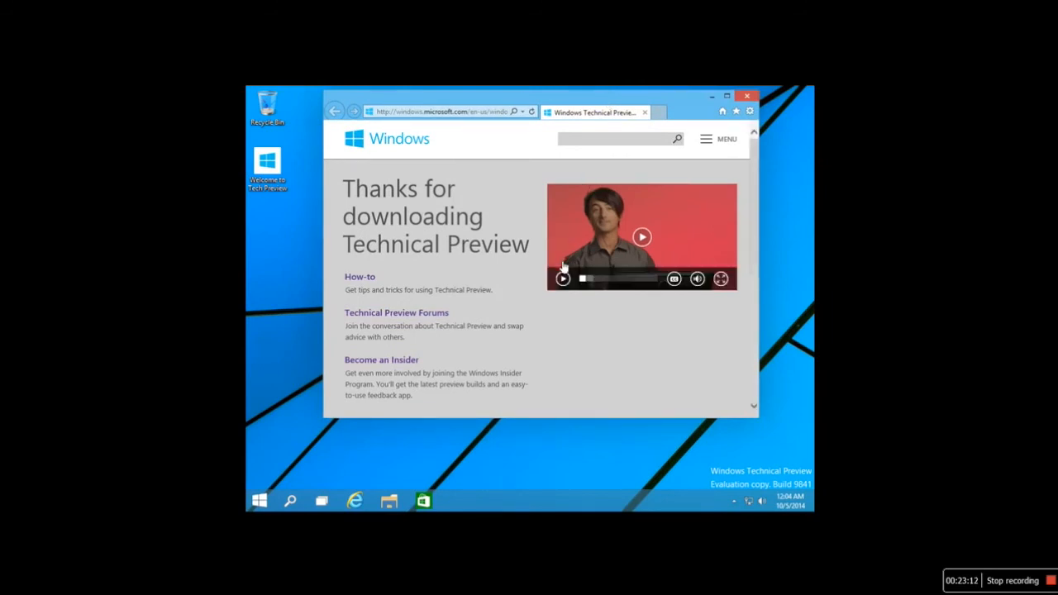
pyautogui.click(258, 501)
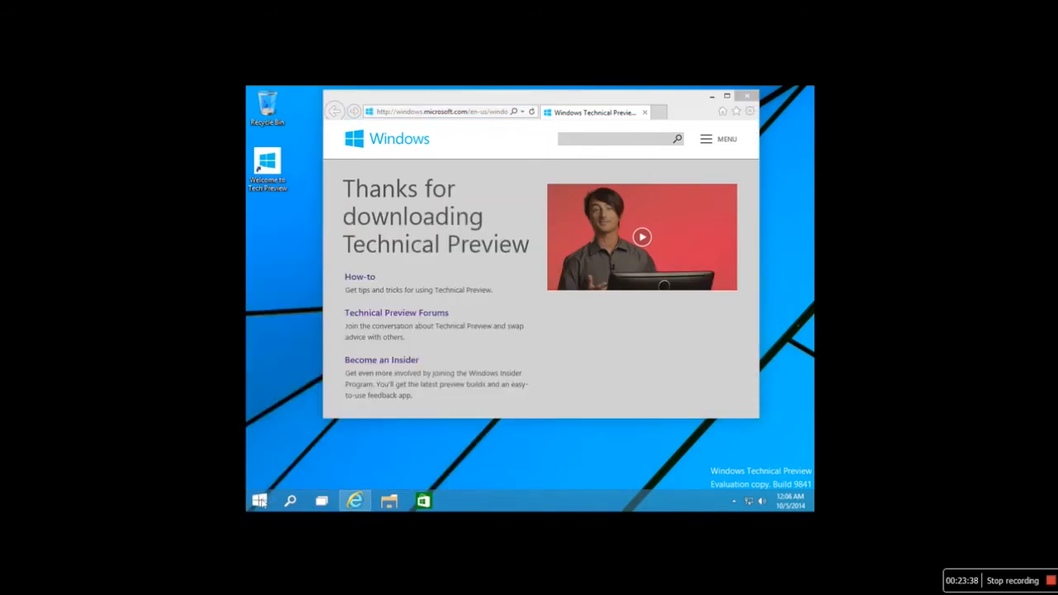
pyautogui.click(259, 501)
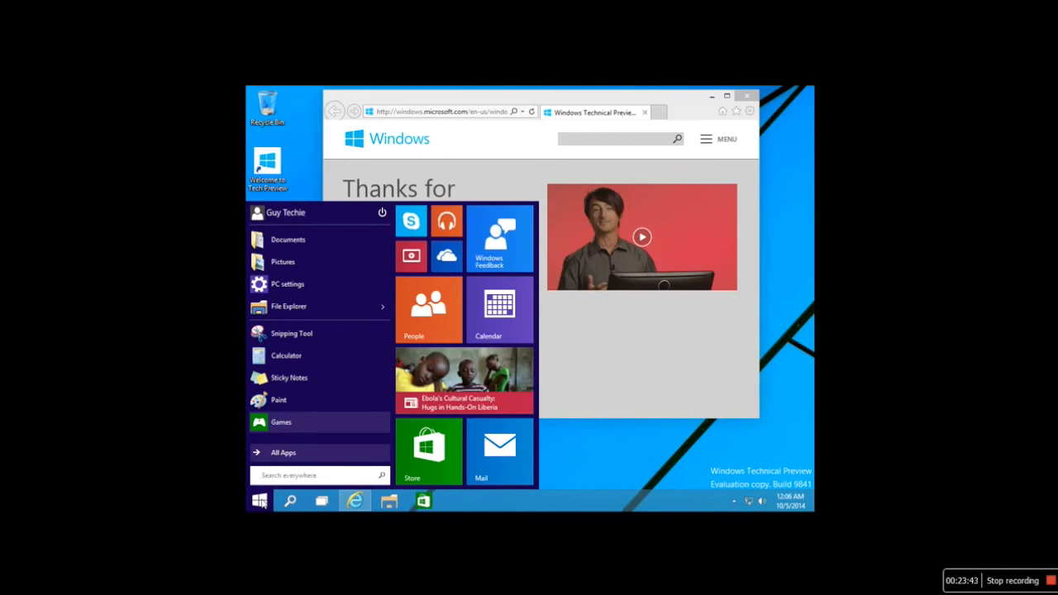
pyautogui.click(285, 455)
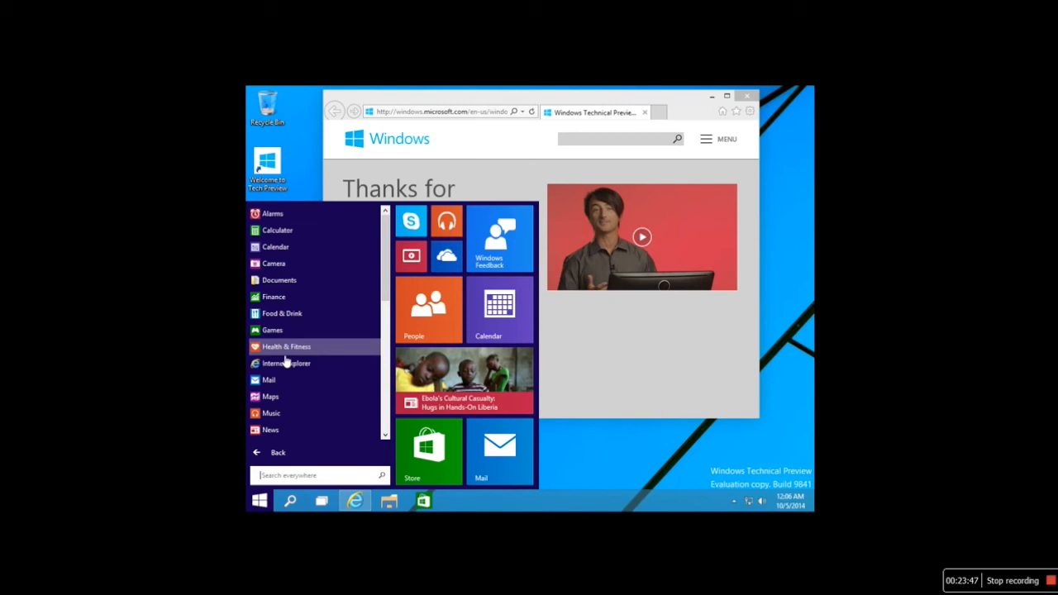
pyautogui.scroll(-6, 331, 381)
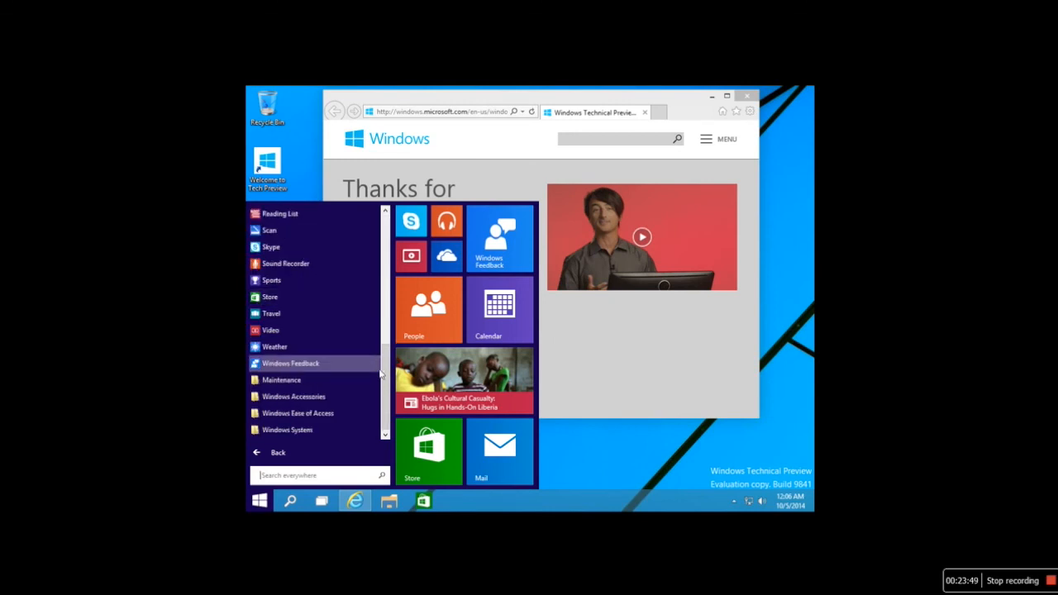
pyautogui.moveTo(381, 374)
pyautogui.mouseDown()
pyautogui.moveTo(371, 281)
pyautogui.moveTo(389, 231)
pyautogui.mouseUp()
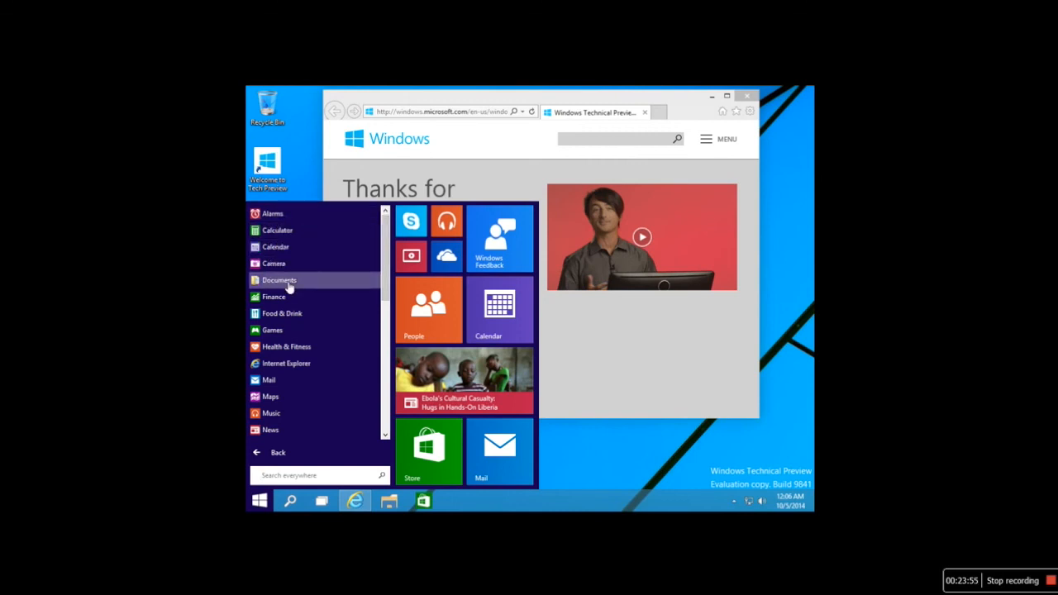
pyautogui.scroll(-6, 305, 358)
pyautogui.scroll(-1, 306, 359)
pyautogui.scroll(7, 308, 352)
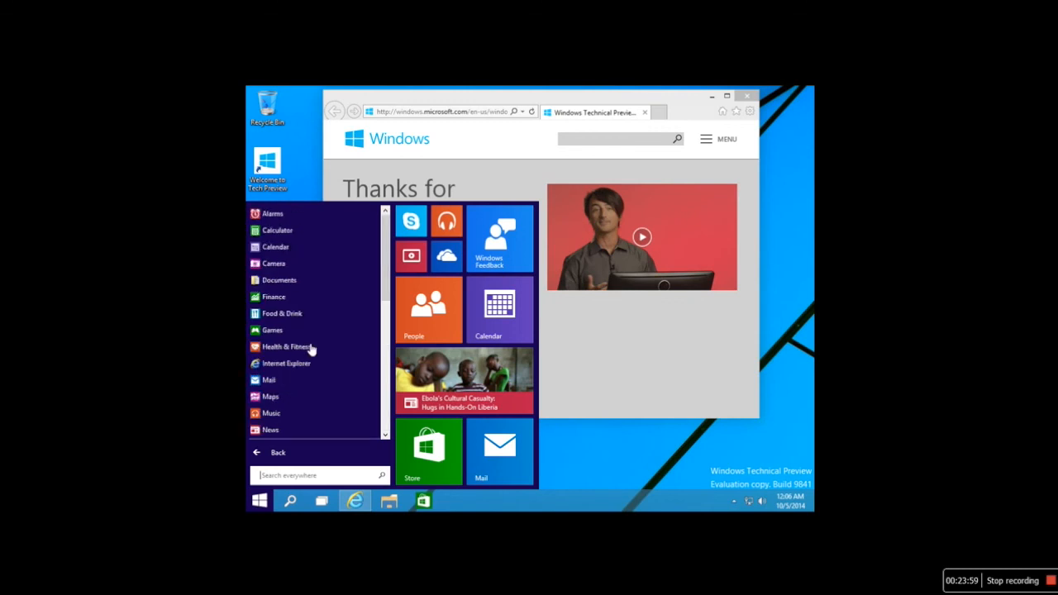
# Review the Start menu's All Apps list from the first apps to the Windows System folder, and return to the main Start menu view
pyautogui.scroll(-5, 323, 341)
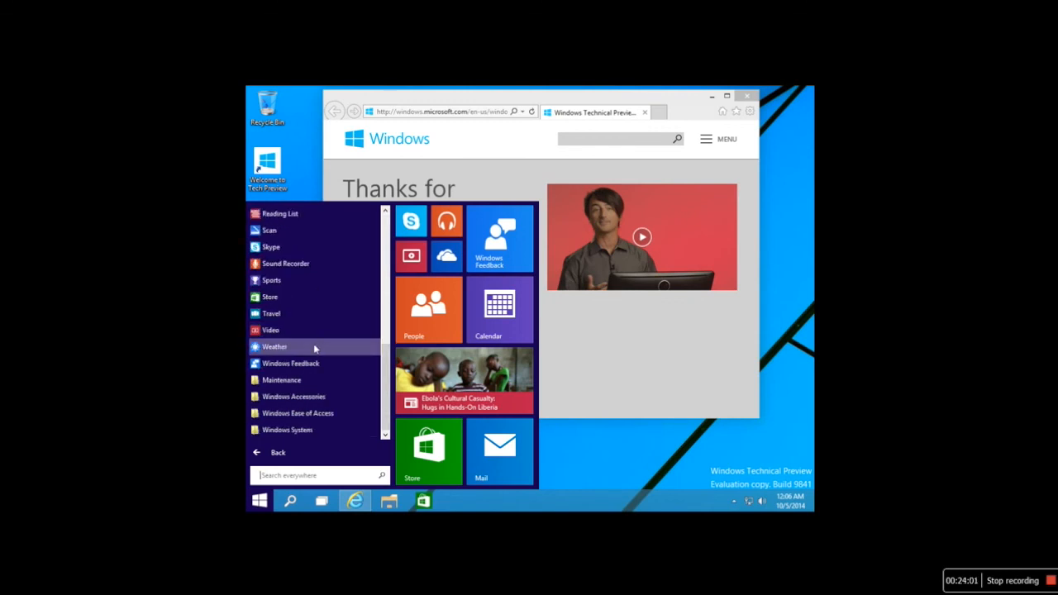
pyautogui.click(295, 452)
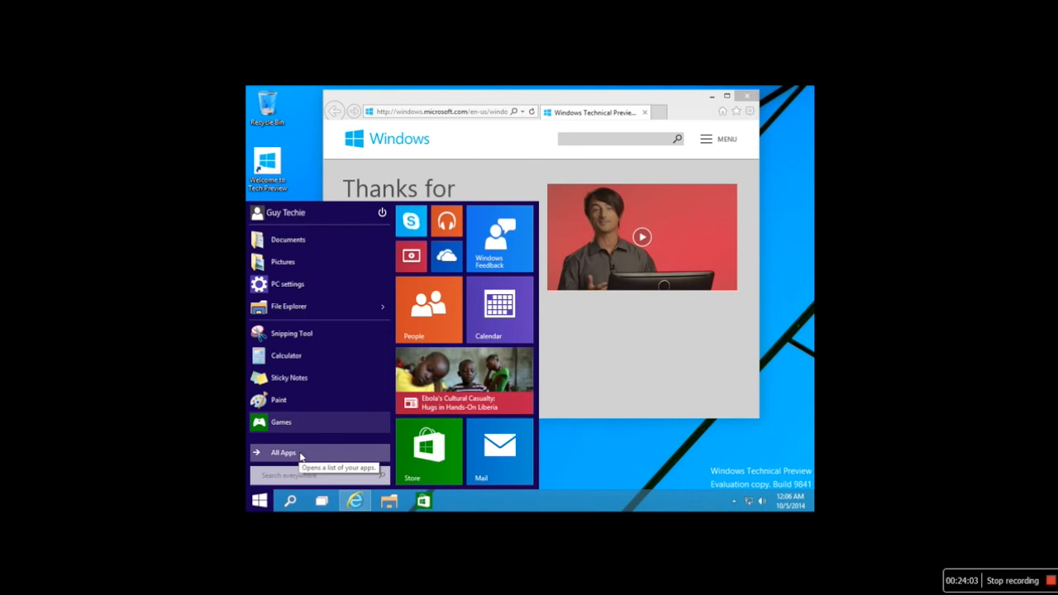
pyautogui.click(300, 454)
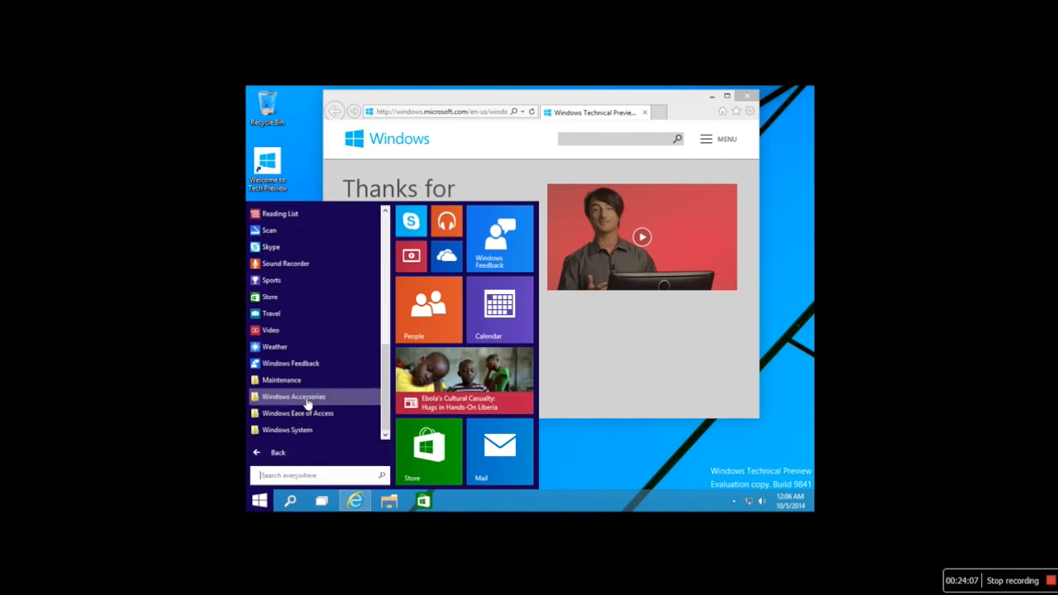
pyautogui.scroll(3, 307, 405)
pyautogui.scroll(3, 307, 404)
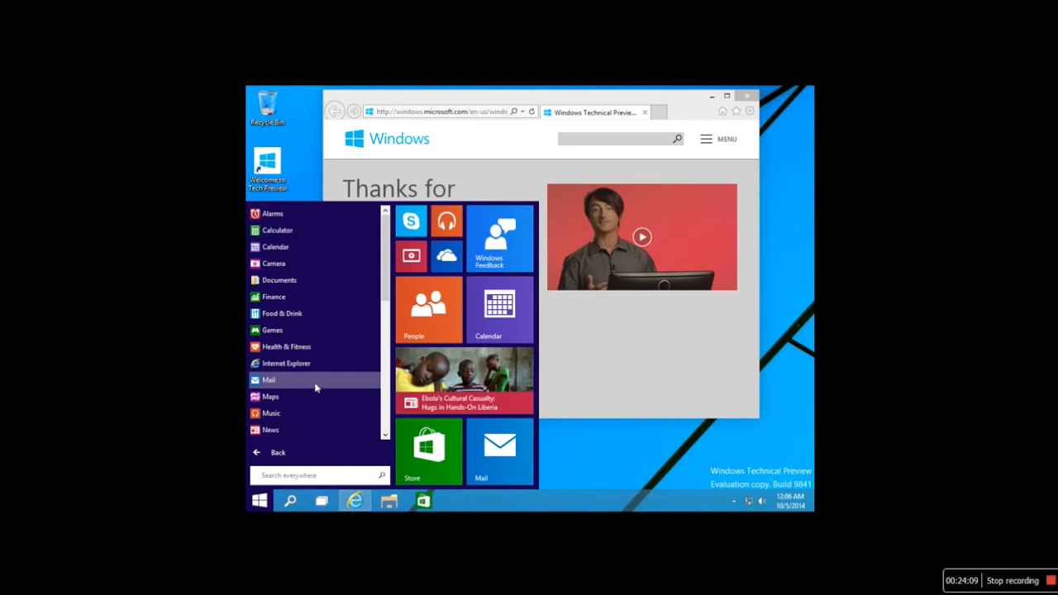
pyautogui.scroll(-6, 315, 387)
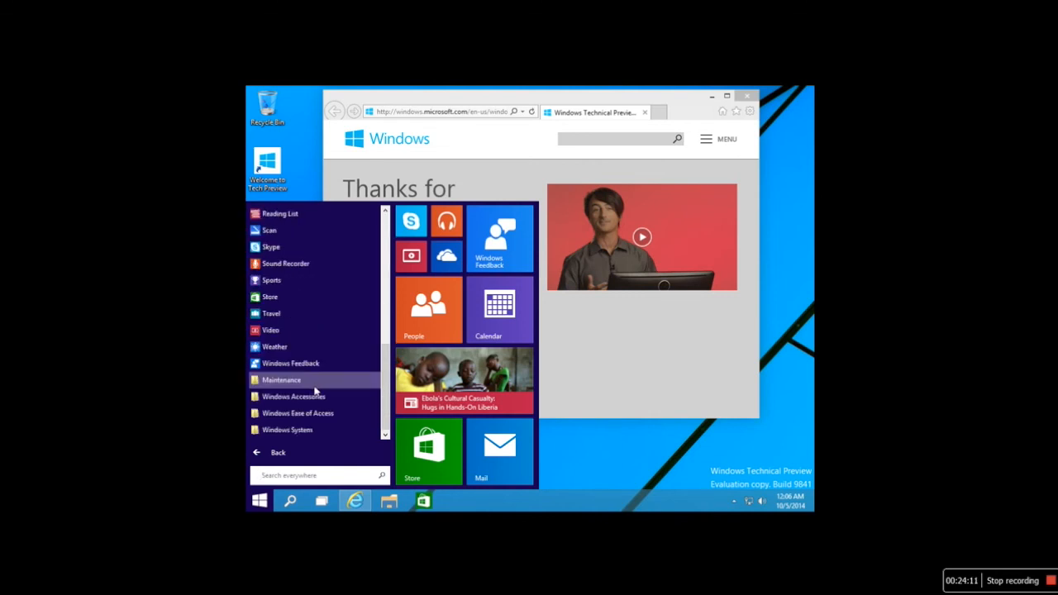
pyautogui.click(294, 457)
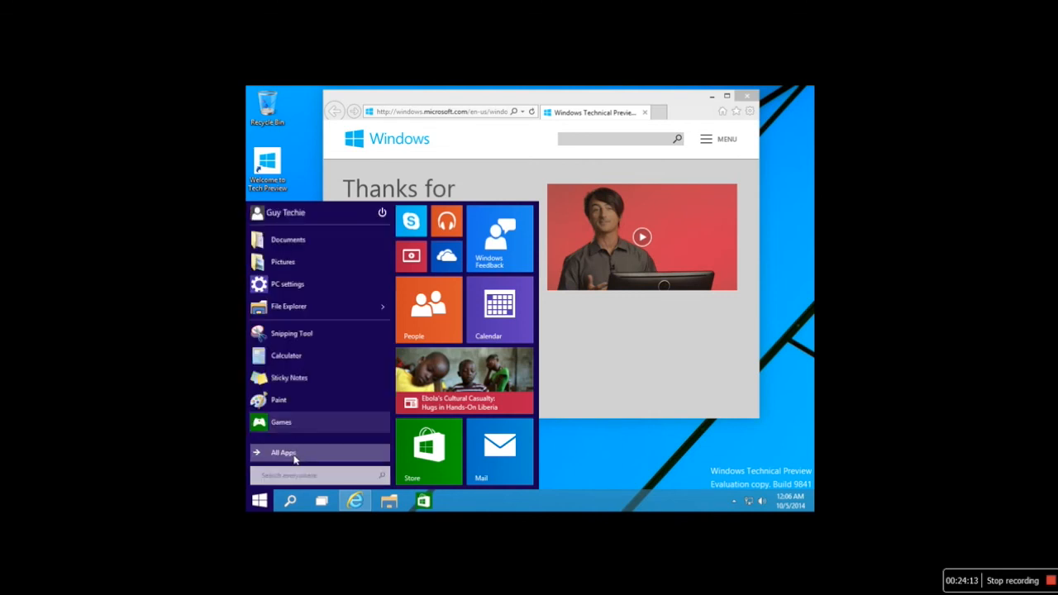